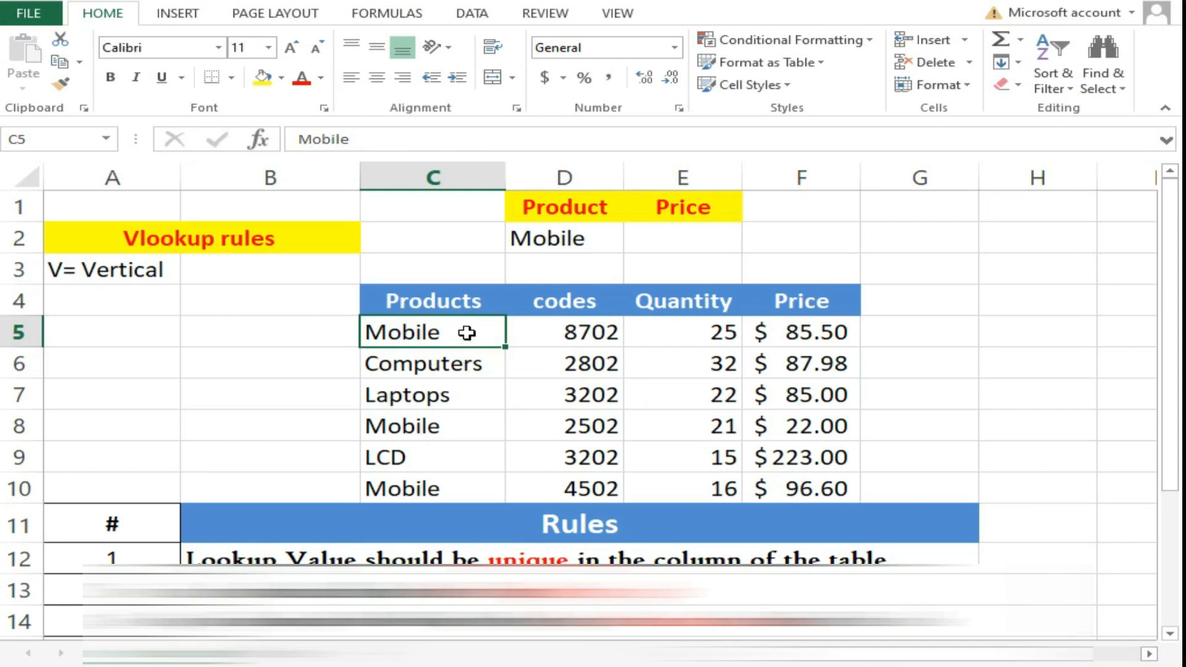
# - Highlight the repeated Mobile entries C5, C8 and C10, then start a formula in Price cell E2
pyautogui.click(466, 355)
pyautogui.click(458, 337)
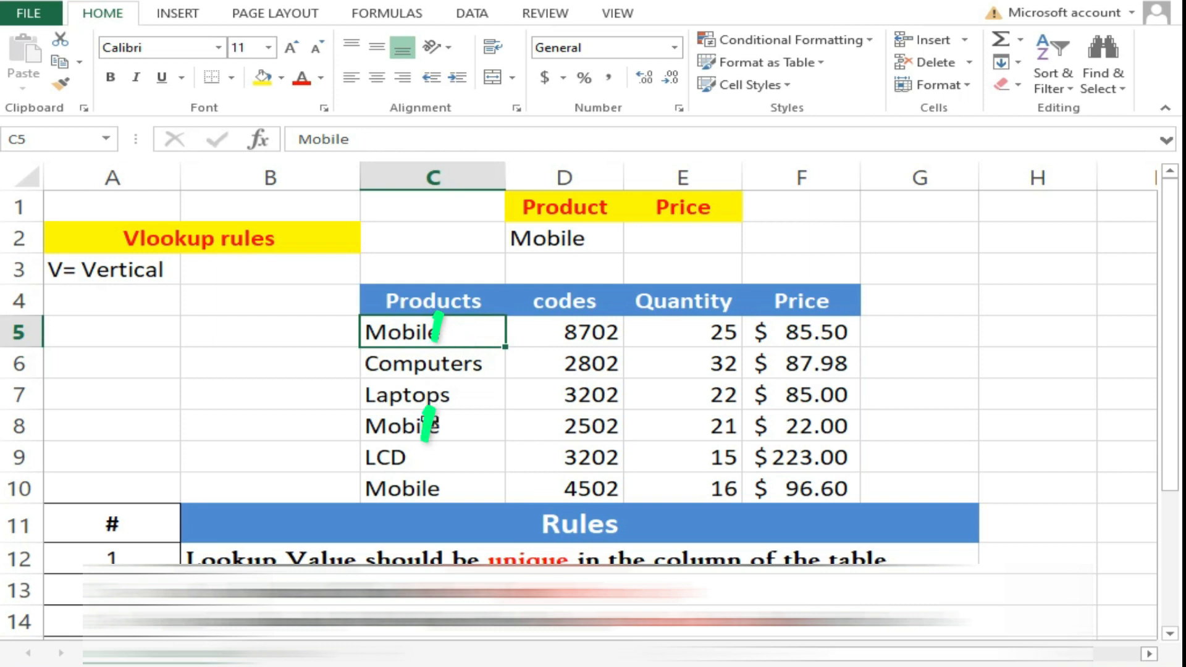
pyautogui.keyDown('ctrl'); pyautogui.click(433, 431); pyautogui.keyUp('ctrl')
pyautogui.keyDown('ctrl'); pyautogui.click(440, 490); pyautogui.keyUp('ctrl')
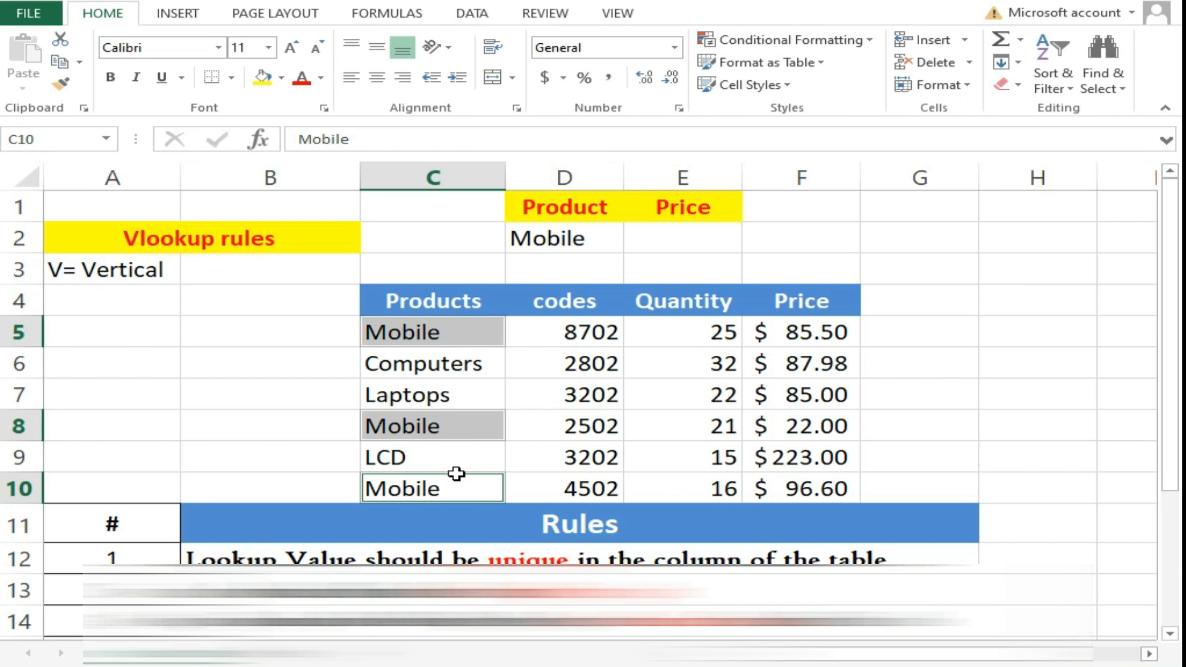
pyautogui.click(645, 242)
pyautogui.write('=')
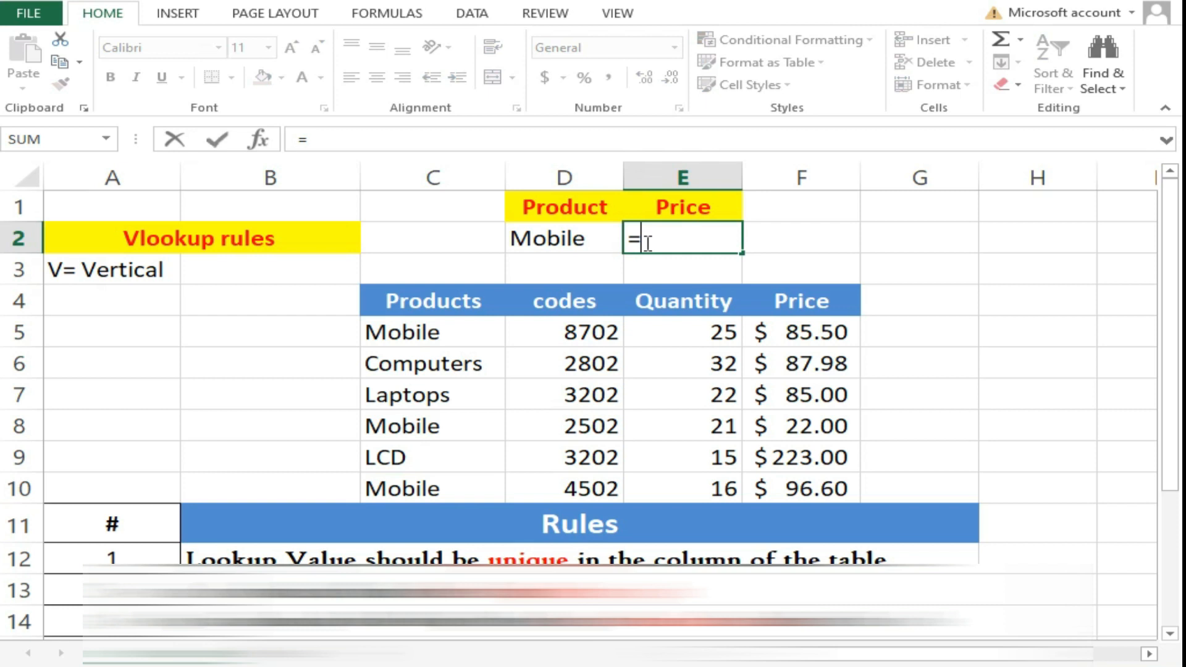
pyautogui.write('v')
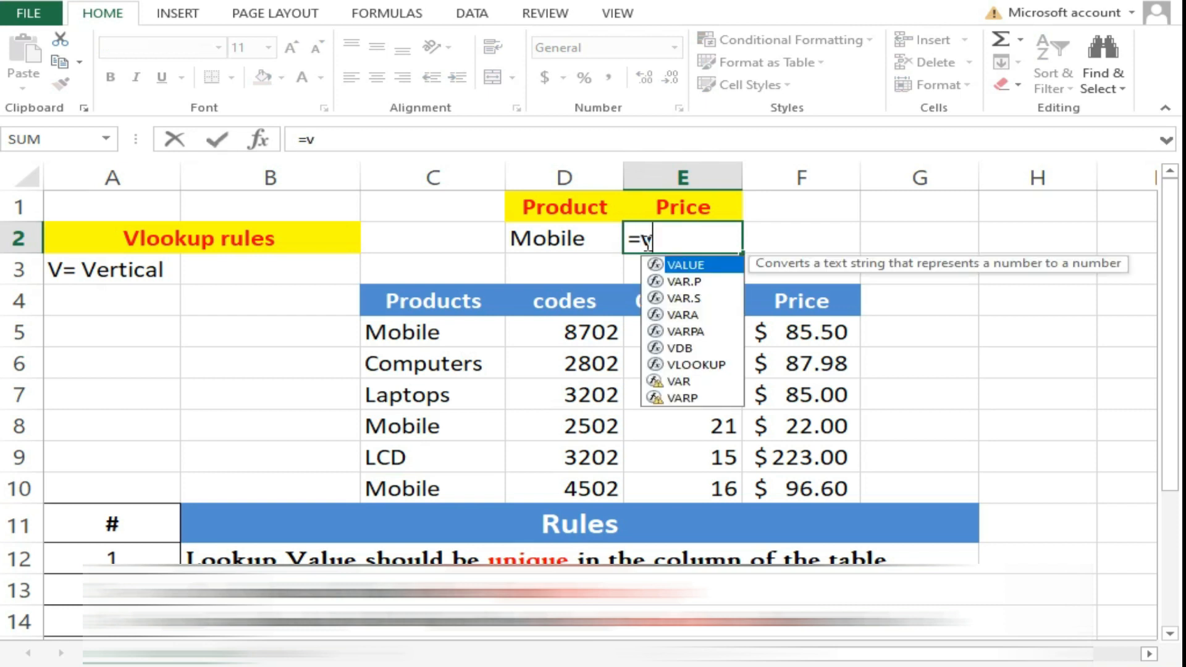
pyautogui.write('el')
# - Enter =VLOOKUP(D2,C5:F10,4,FALSE) in E2, returning Mobile's price of 85.5
pyautogui.press('BackSpace')
pyautogui.write('l')
pyautogui.press('Tab')
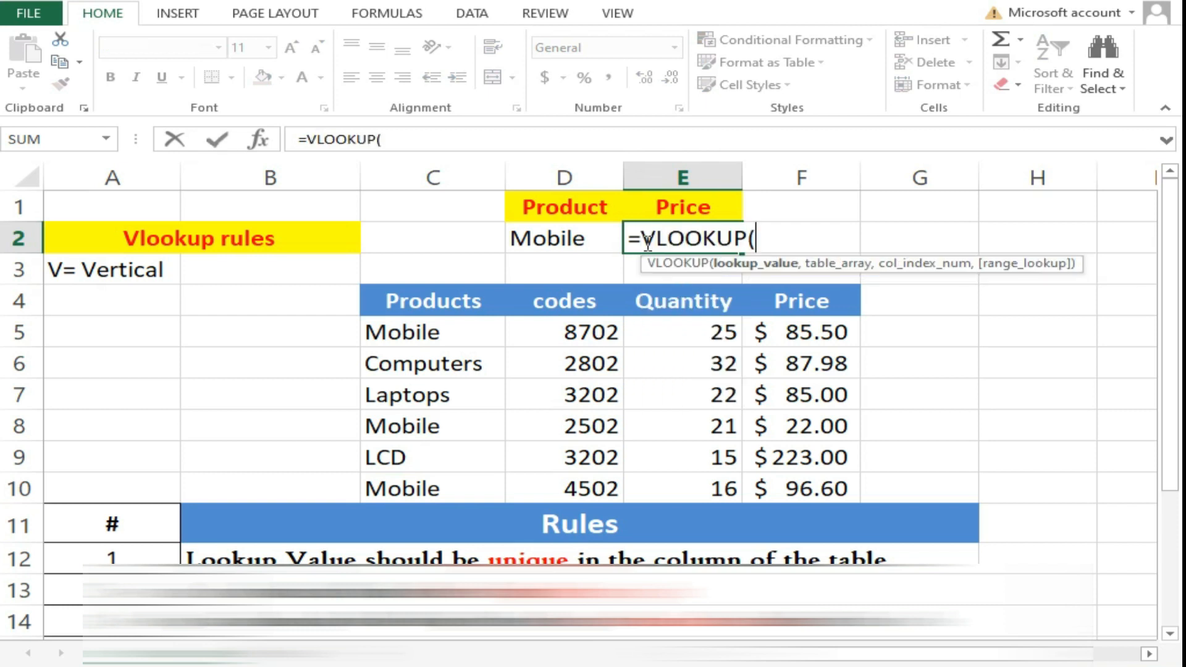
pyautogui.click(592, 231)
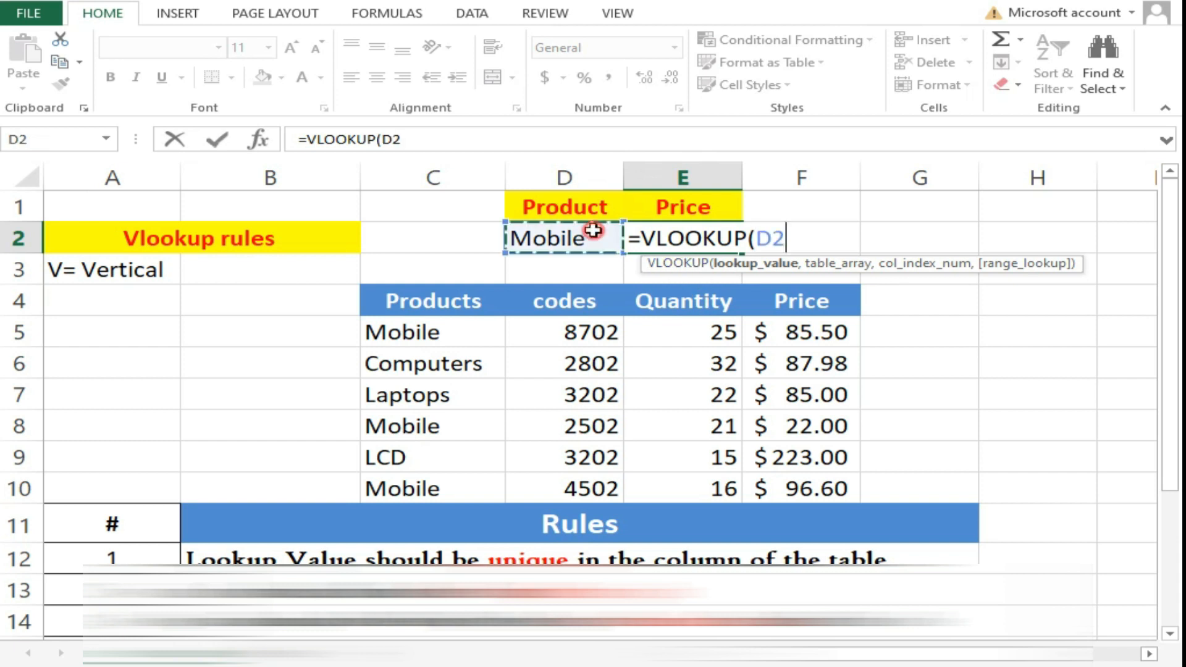
pyautogui.write(',')
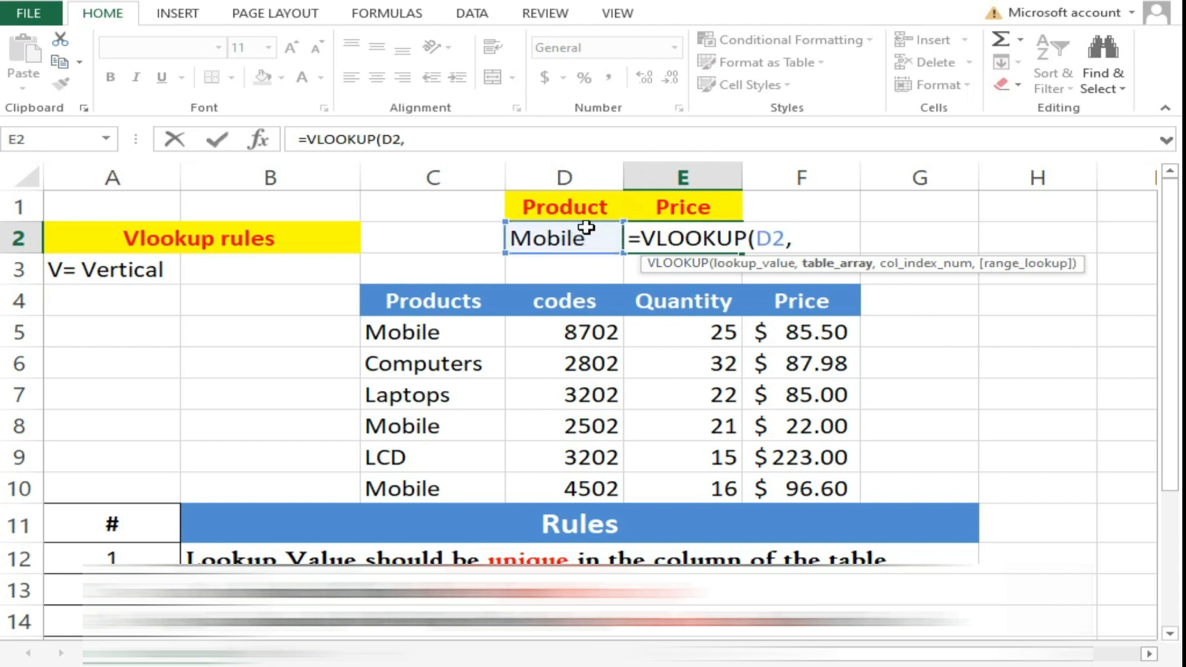
pyautogui.moveTo(418, 341); pyautogui.dragTo(758, 470)
pyautogui.write(',')
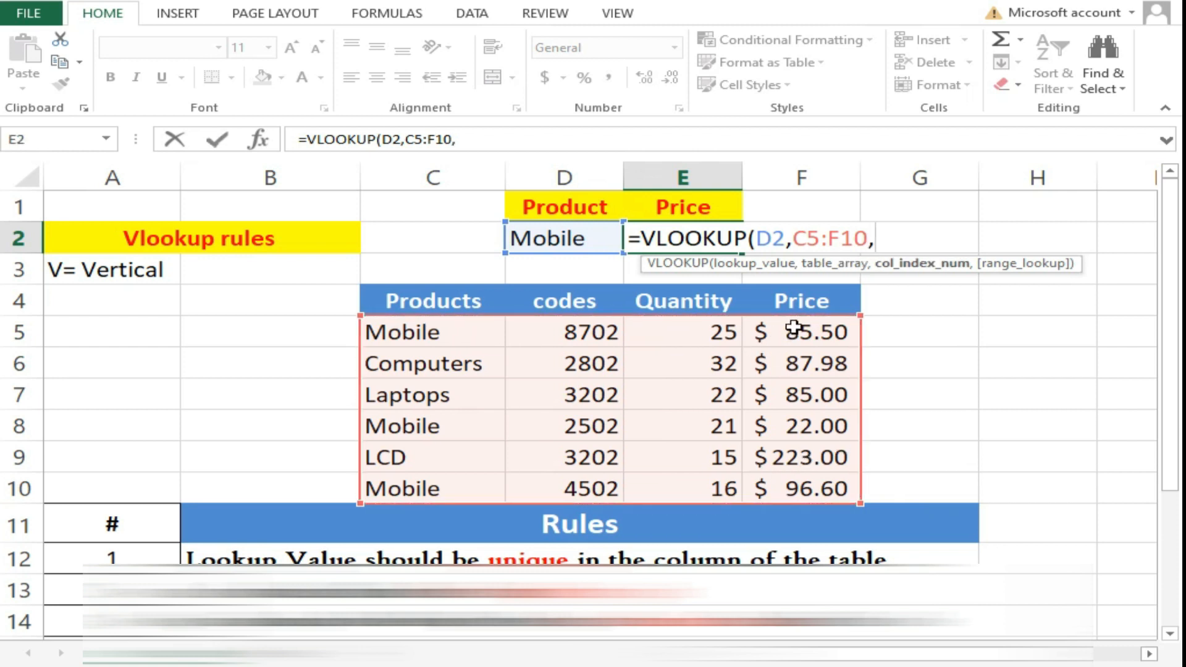
pyautogui.write('4,')
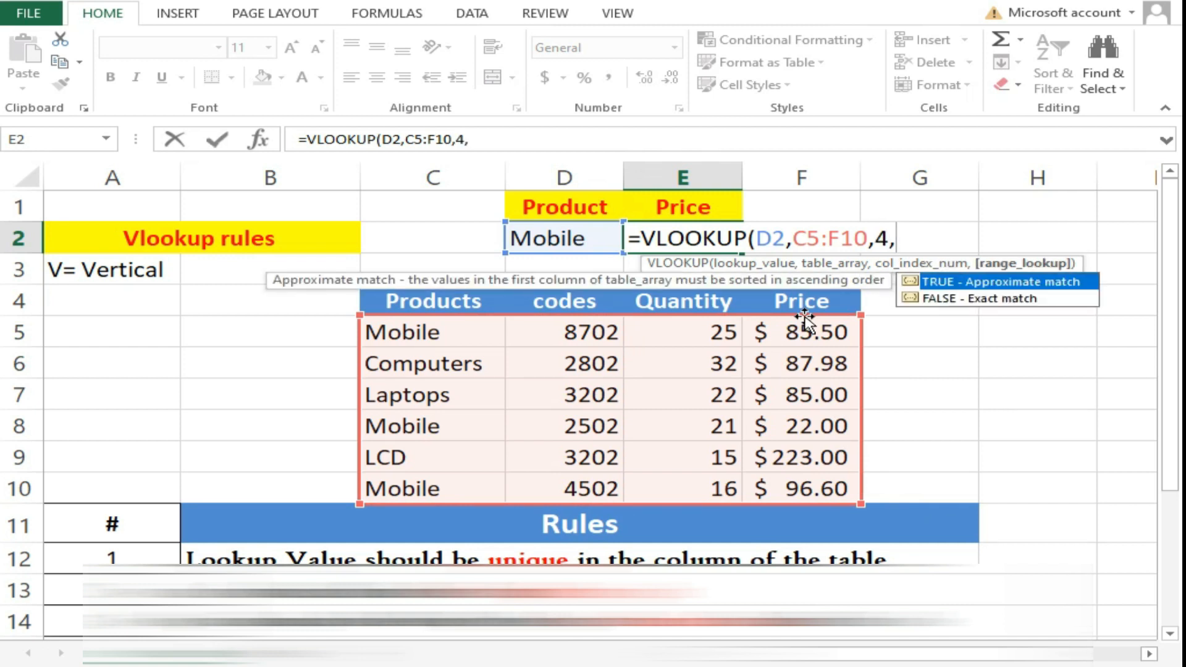
pyautogui.doubleClick(950, 298)
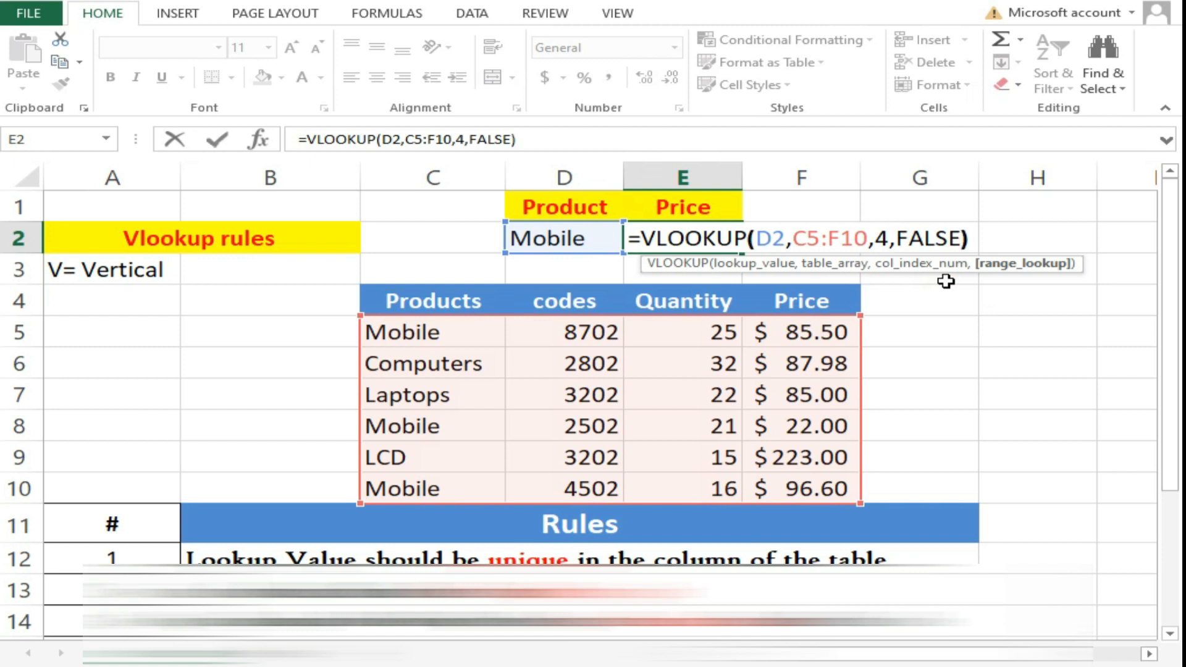
pyautogui.write(')')
pyautogui.press('Return')
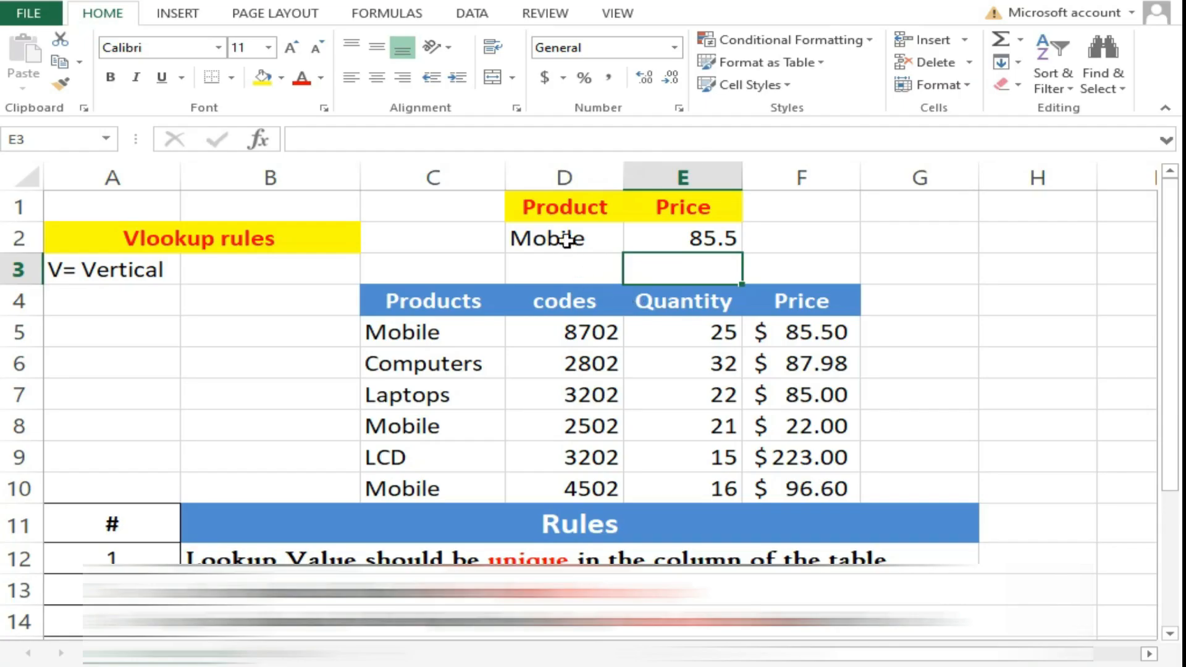
pyautogui.click(566, 240)
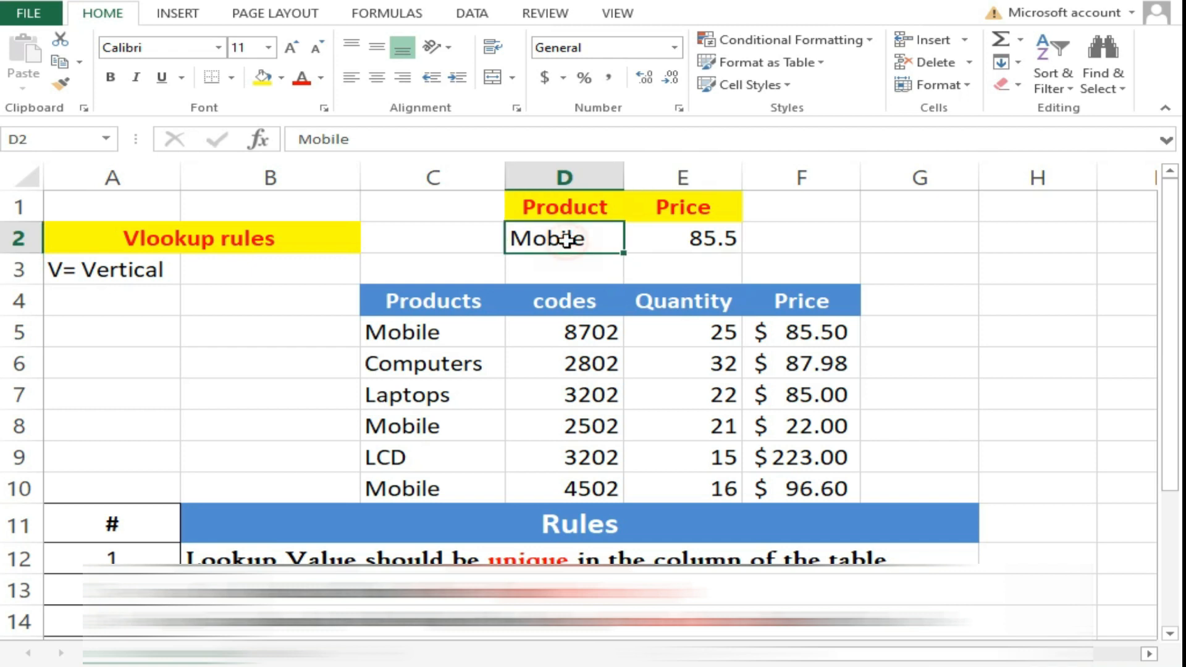
pyautogui.click(482, 339)
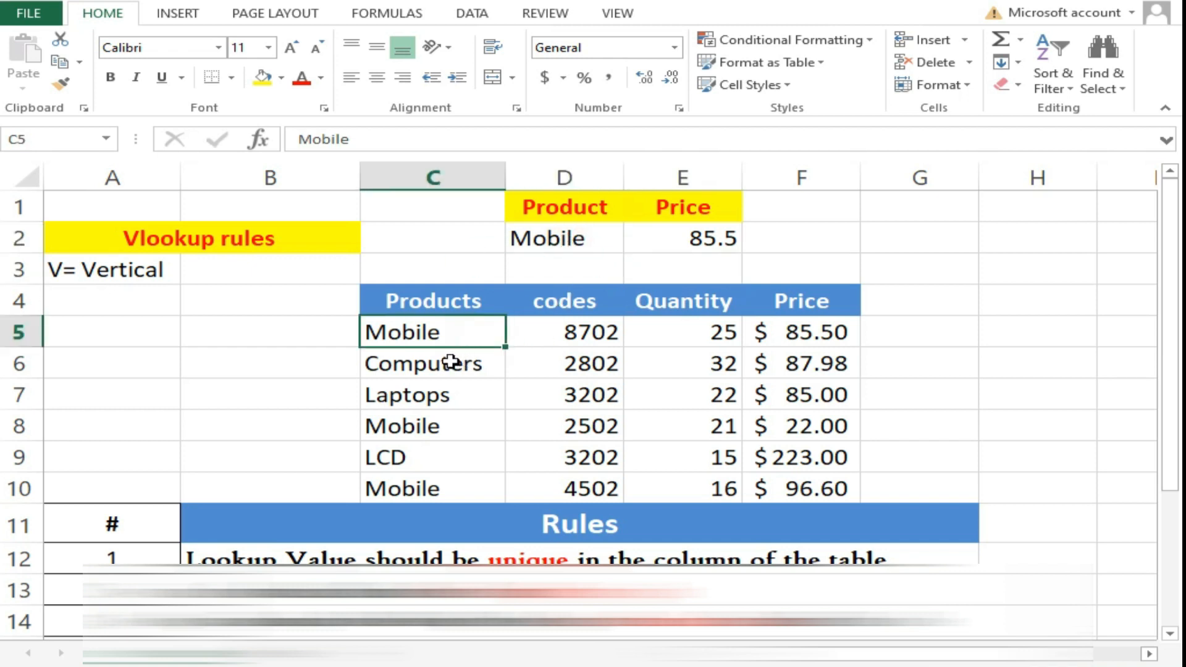
pyautogui.click(440, 418)
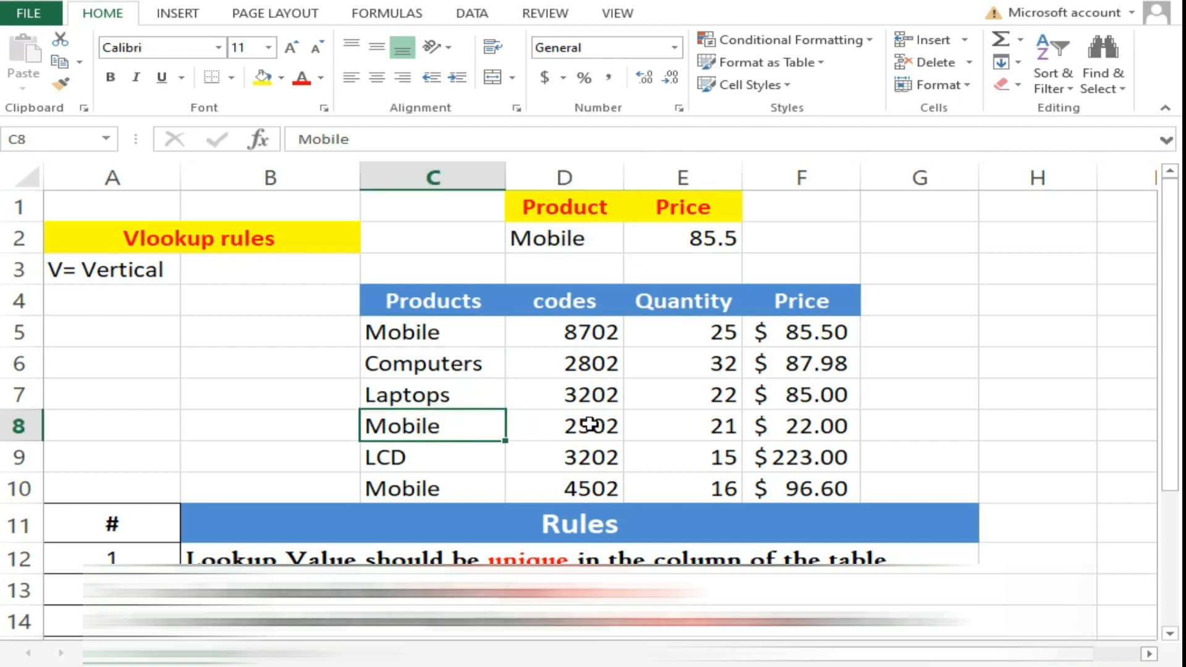
pyautogui.keyDown('ctrl'); pyautogui.click(784, 426); pyautogui.keyUp('ctrl')
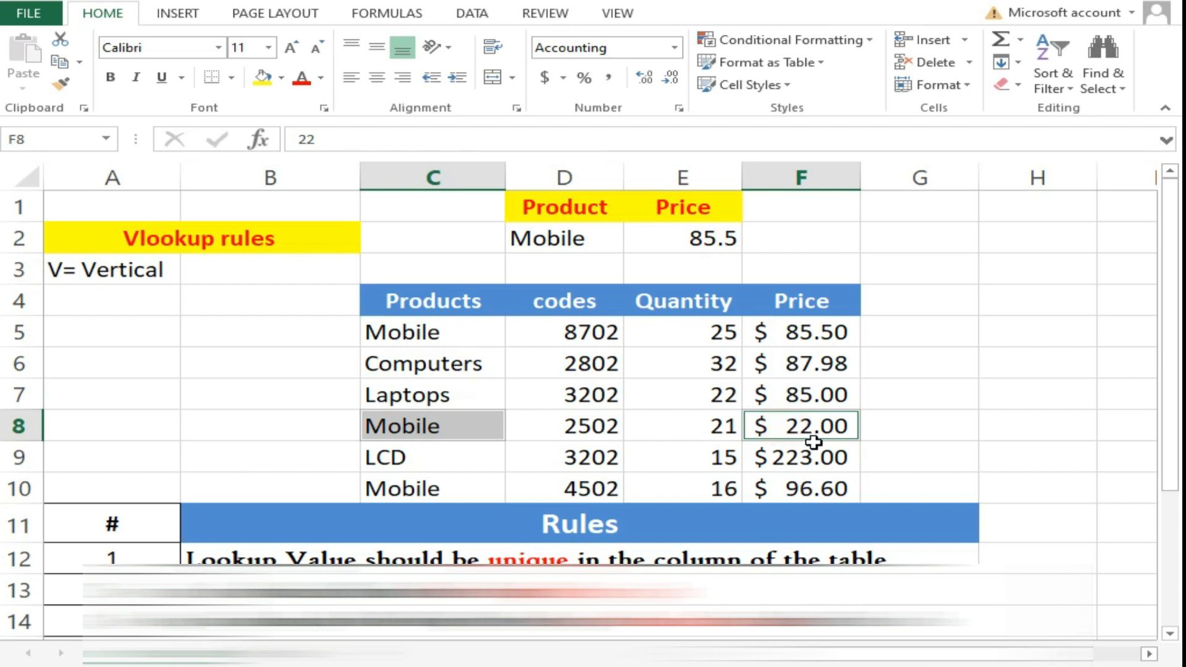
pyautogui.click(581, 238)
pyautogui.click(630, 237)
pyautogui.click(454, 336)
pyautogui.moveTo(598, 332); pyautogui.dragTo(793, 333)
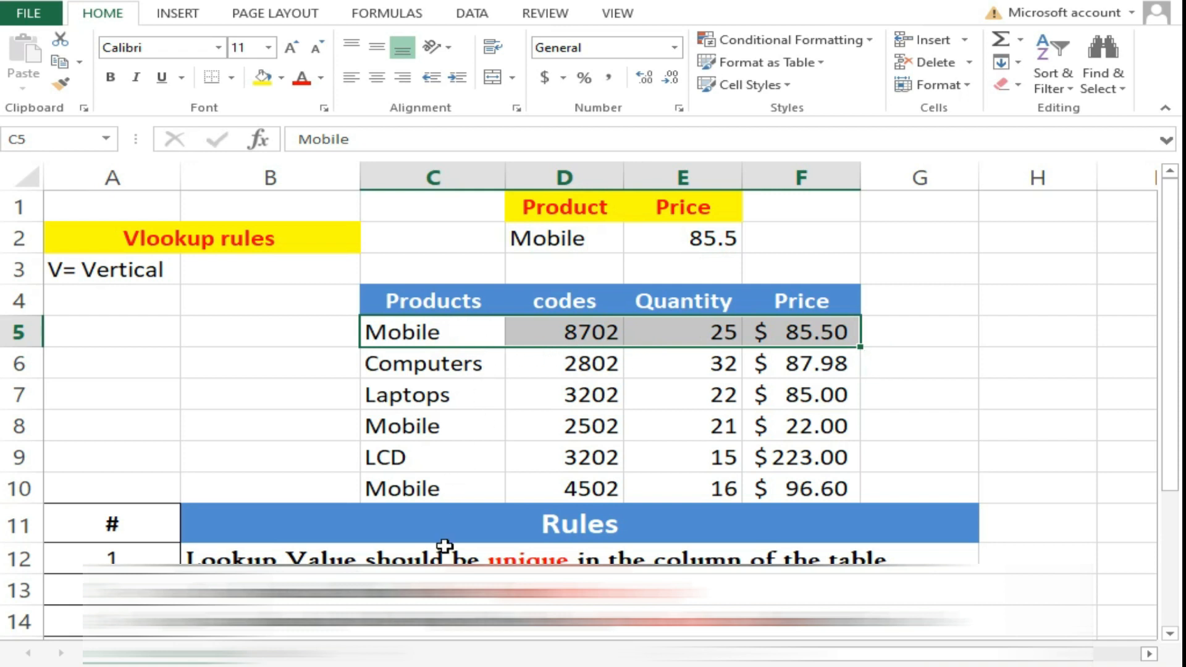
pyautogui.click(457, 364)
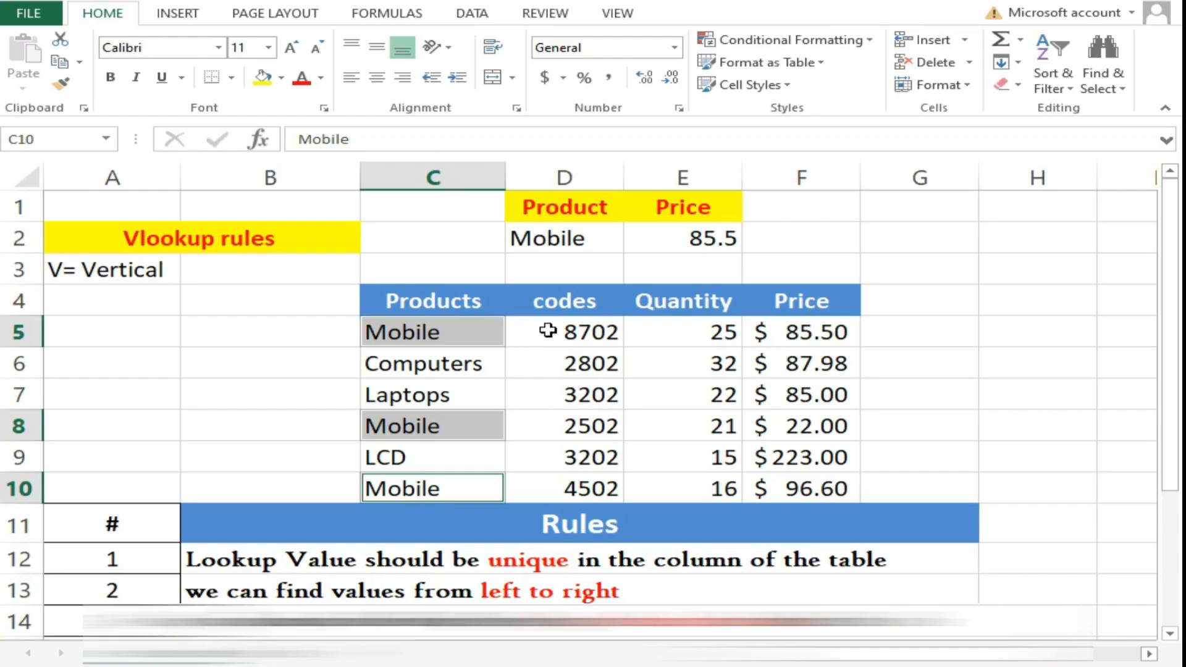
# - Open E2's VLOOKUP formula for editing to review its ranges, then select rule cell B14
pyautogui.click(679, 235)
pyautogui.doubleClick(684, 234)
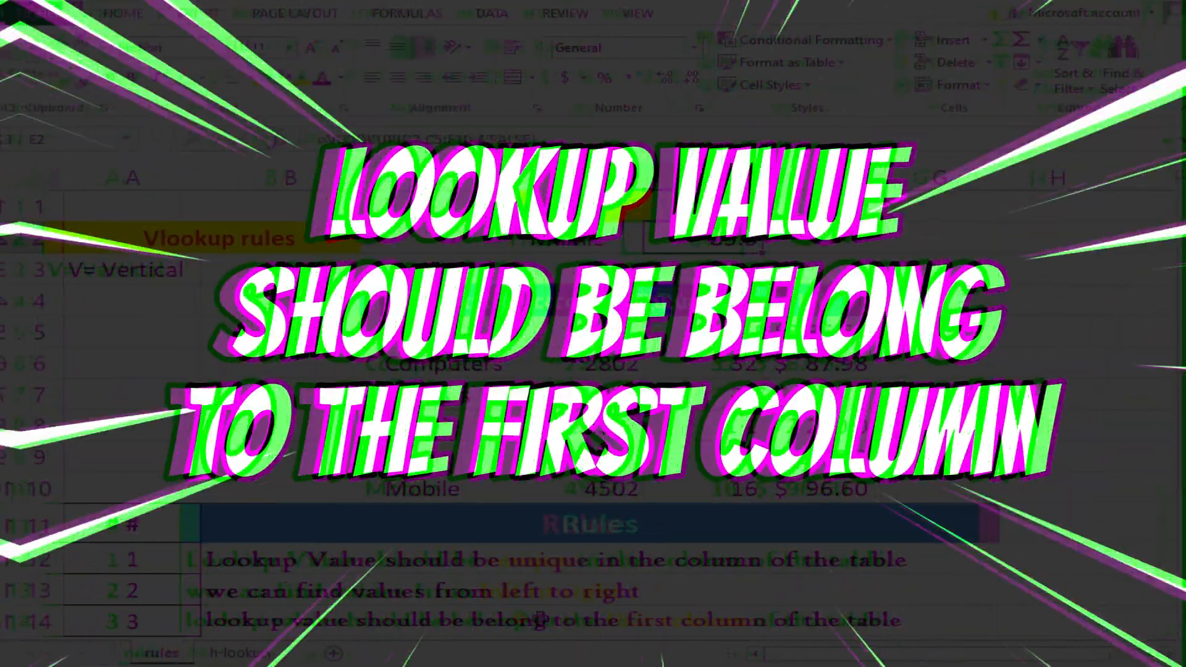
pyautogui.click(528, 617)
# - Put E2's =VLOOKUP(D2,C5:F10,4,FALSE) formula back into edit mode
pyautogui.click(643, 247)
pyautogui.doubleClick(702, 240)
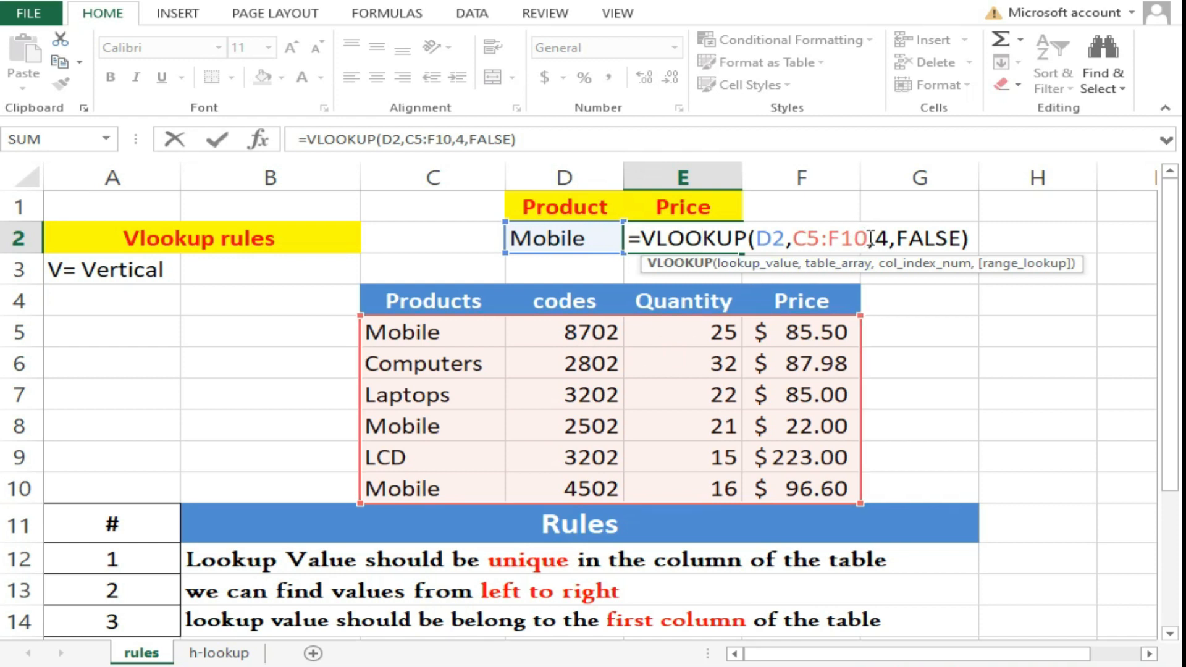
pyautogui.moveTo(868, 238); pyautogui.dragTo(797, 239)
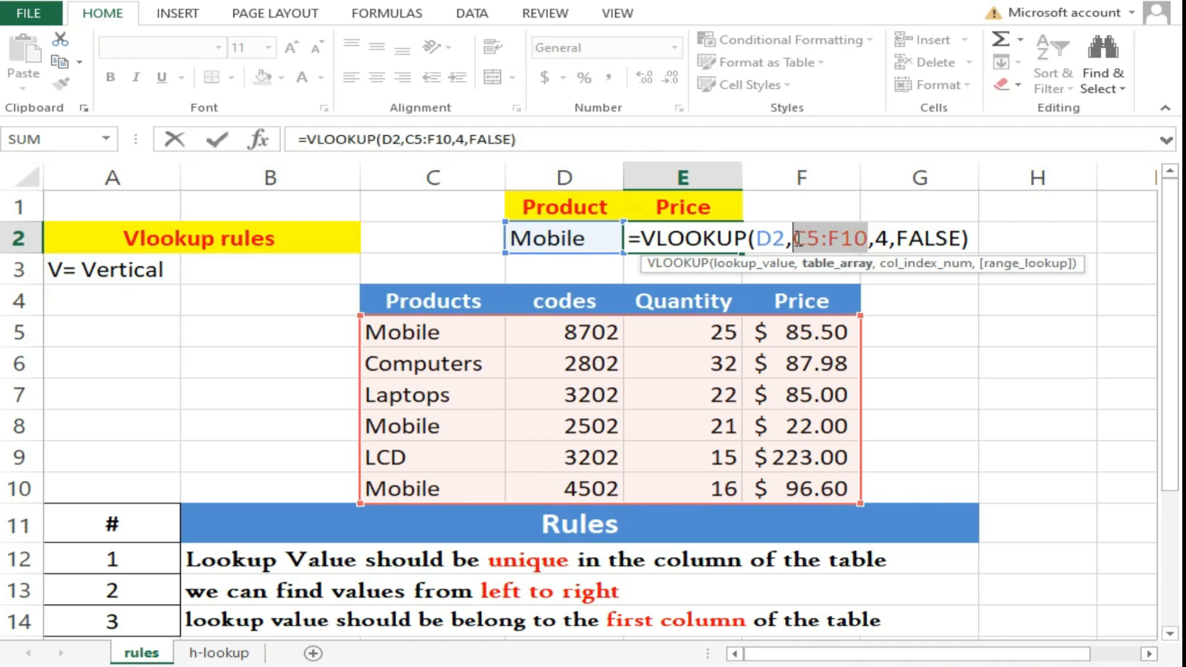
pyautogui.press('BackSpace')
pyautogui.moveTo(577, 331); pyautogui.dragTo(775, 483)
pyautogui.press('Return')
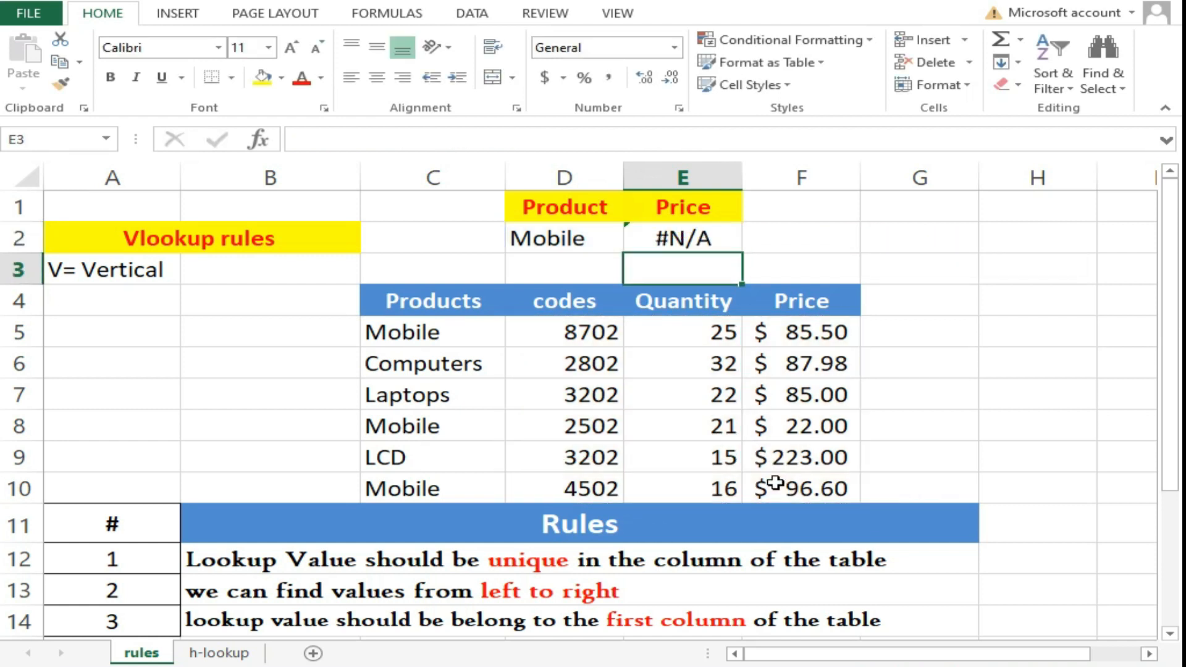
pyautogui.click(599, 400)
pyautogui.hotkey('ctrl', 'c')
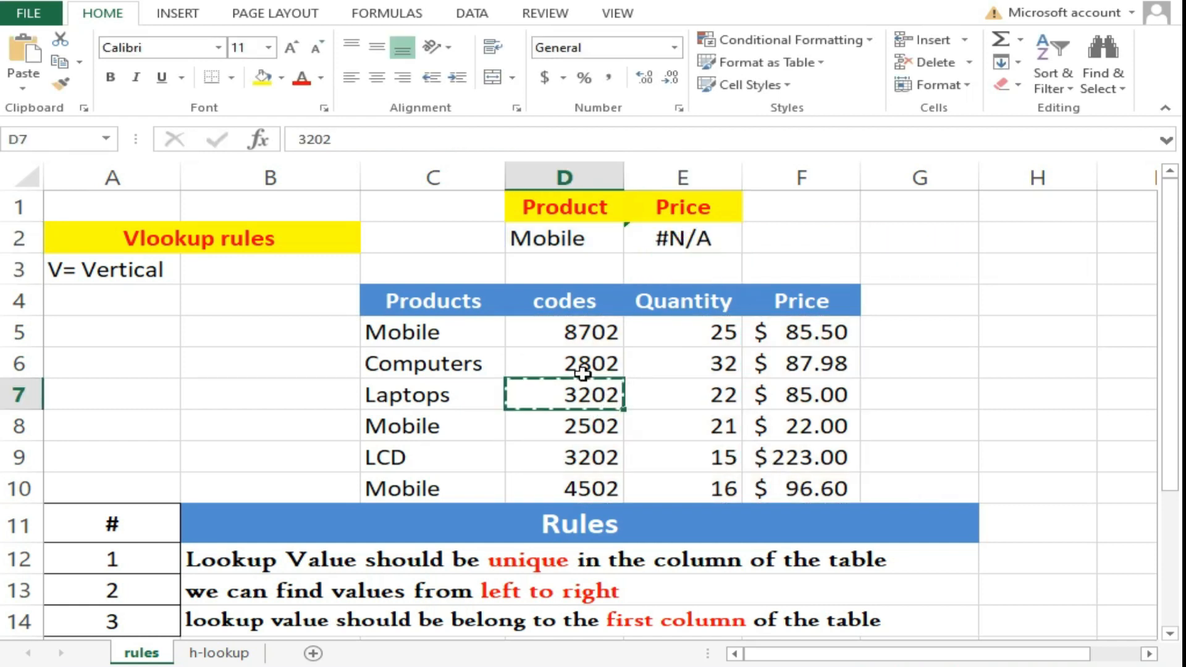
pyautogui.click(552, 244)
pyautogui.hotkey('ctrl', 'v')
pyautogui.doubleClick(889, 242)
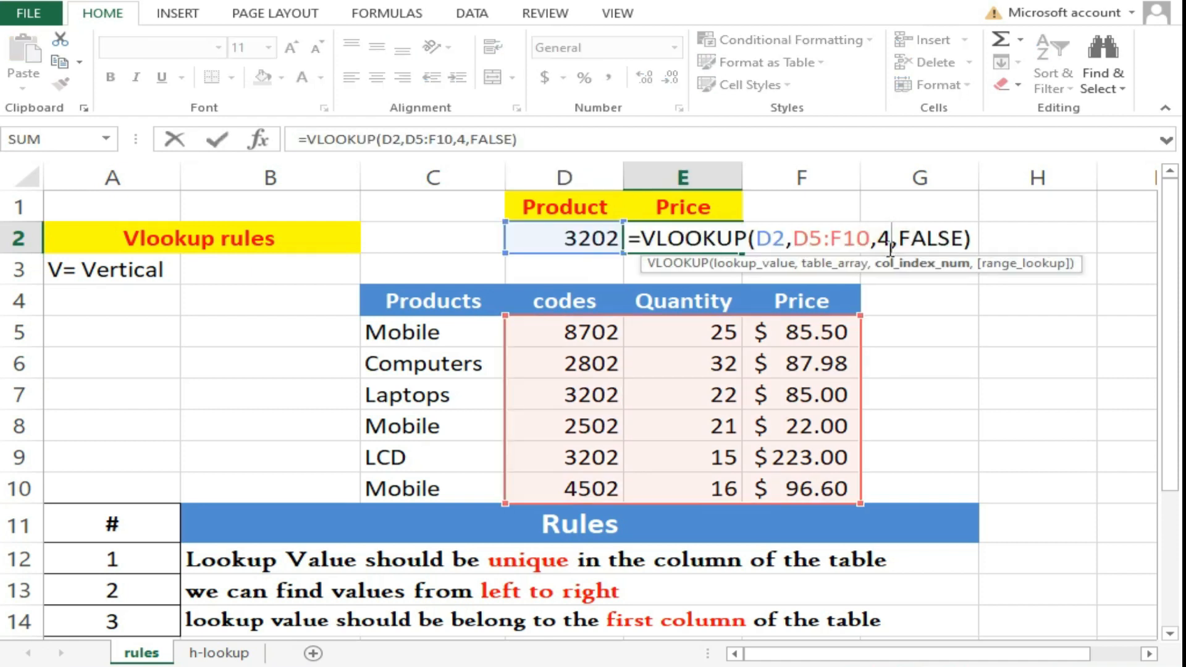
pyautogui.press('BackSpace')
pyautogui.write('3')
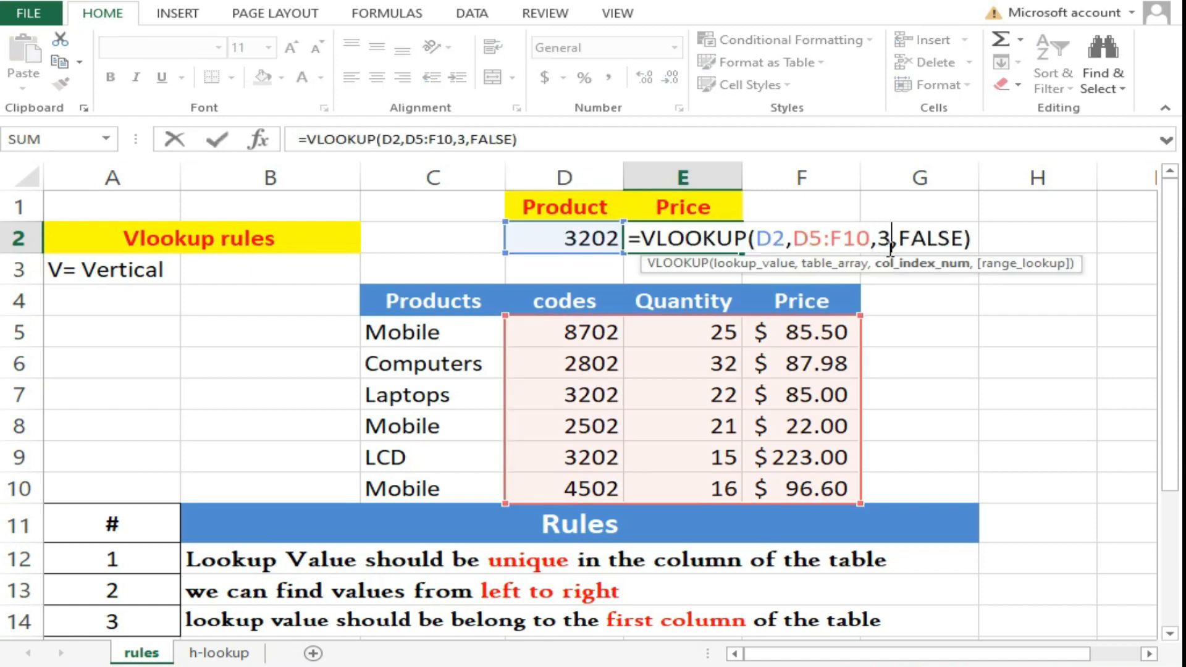
pyautogui.press('Return')
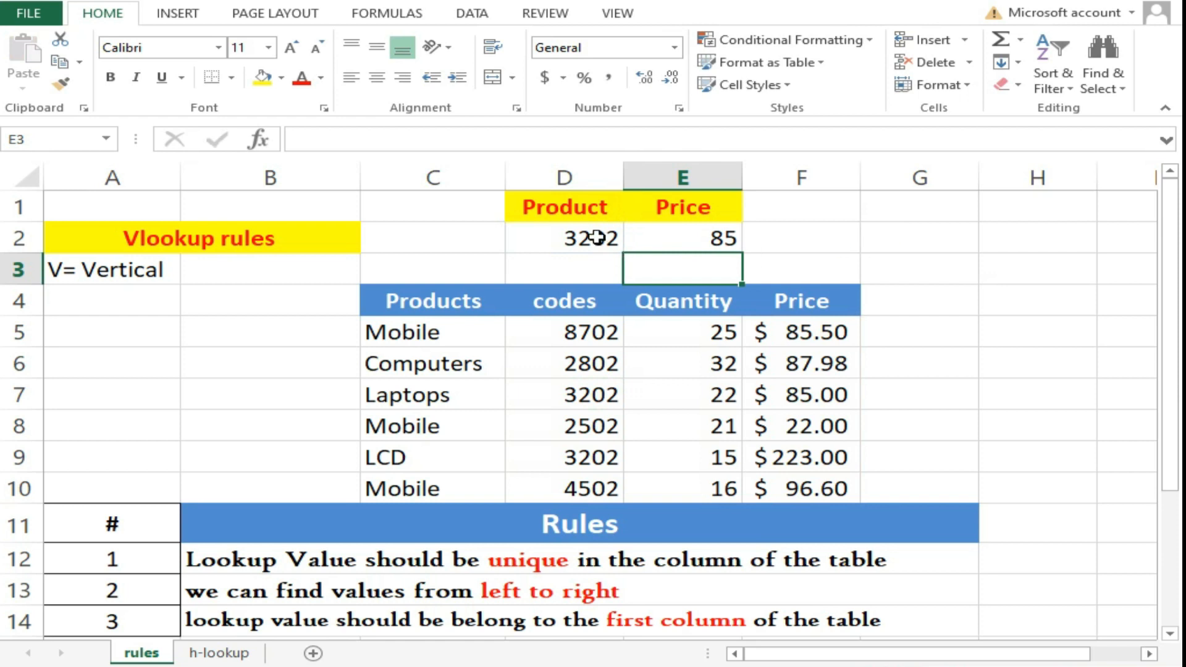
pyautogui.click(597, 237)
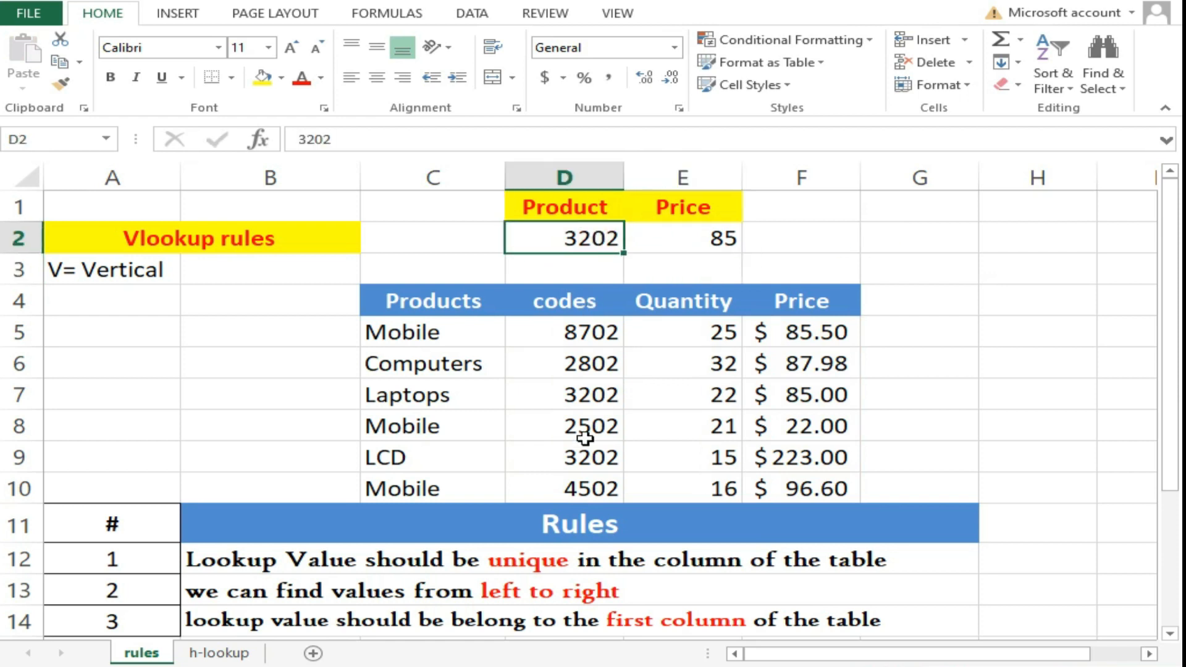
pyautogui.click(585, 457)
pyautogui.moveTo(587, 395); pyautogui.dragTo(817, 393)
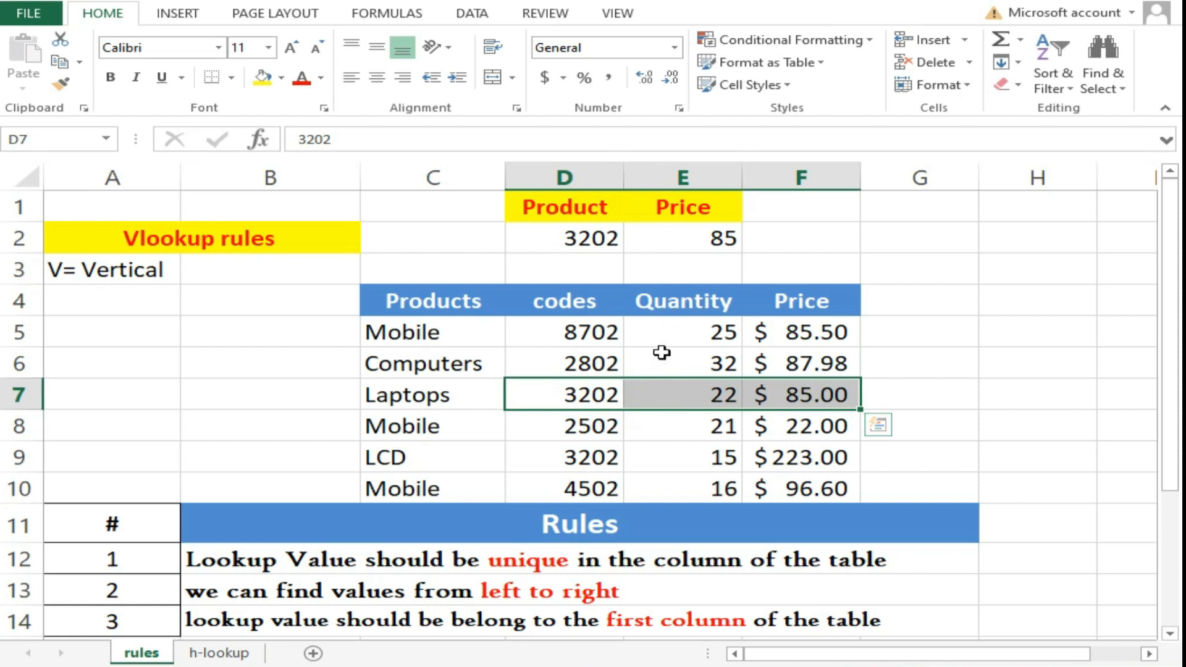
pyautogui.doubleClick(688, 245)
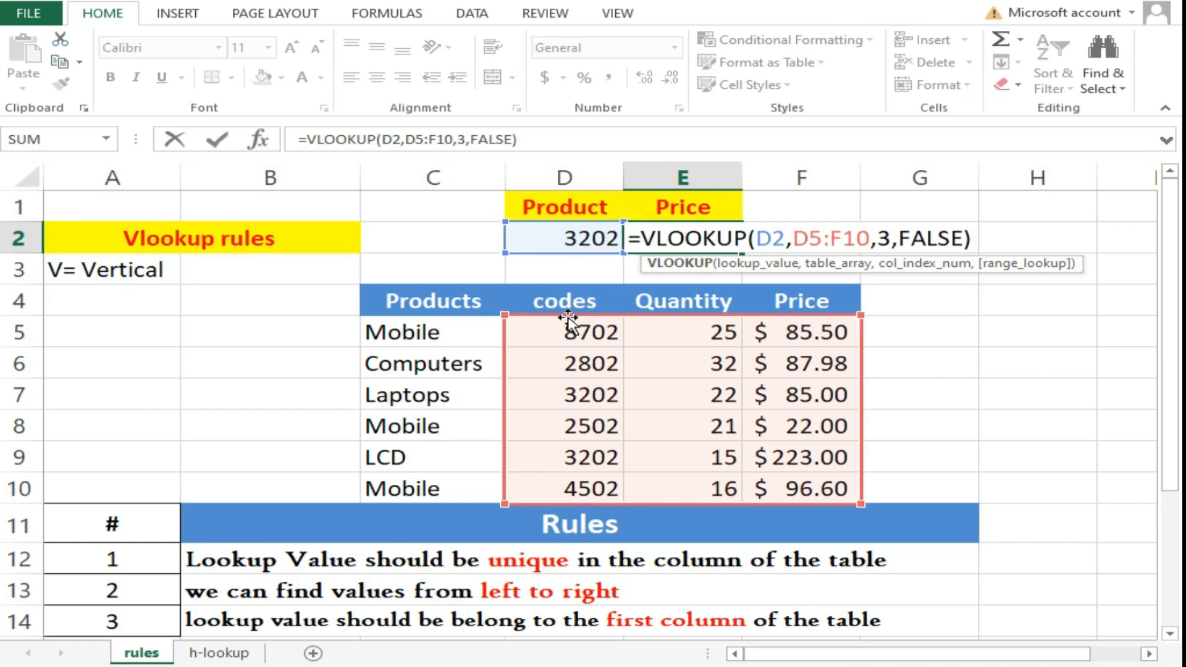
pyautogui.click(454, 327)
pyautogui.moveTo(454, 328); pyautogui.dragTo(840, 488)
pyautogui.moveTo(590, 333); pyautogui.dragTo(765, 483)
pyautogui.moveTo(683, 339); pyautogui.dragTo(797, 485)
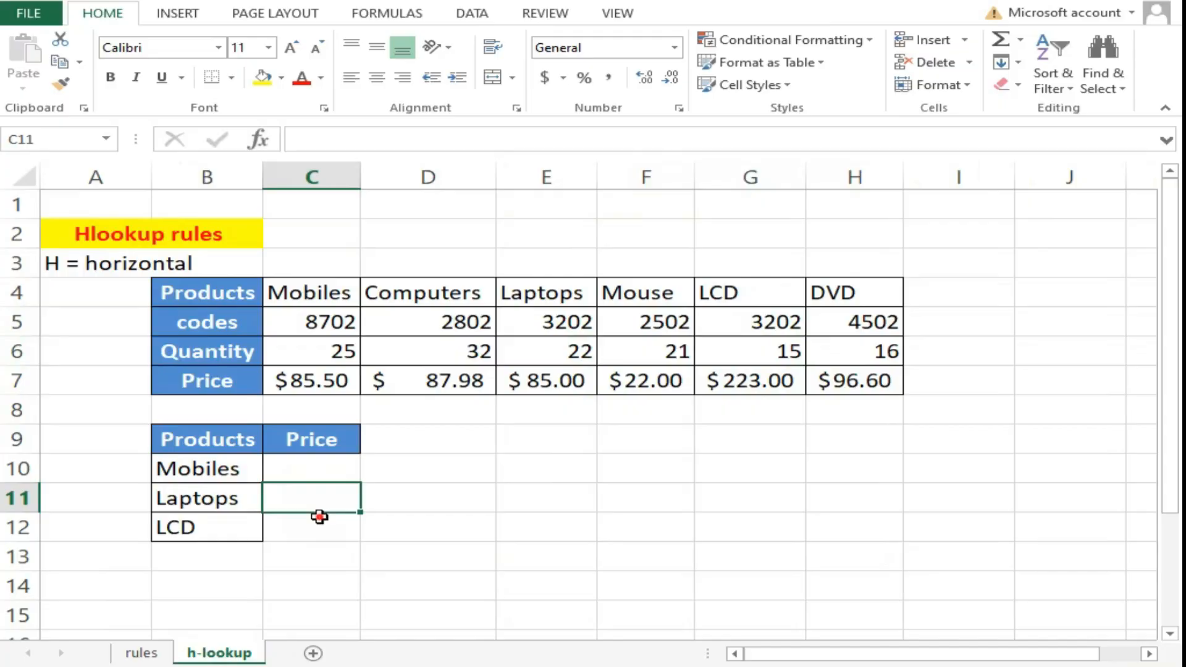
pyautogui.click(316, 522)
# - Enter =HLOOKUP(B10,C4:H7,4,FALSE) in C10, returning 85.5 for Mobiles
pyautogui.moveTo(313, 466); pyautogui.dragTo(320, 526)
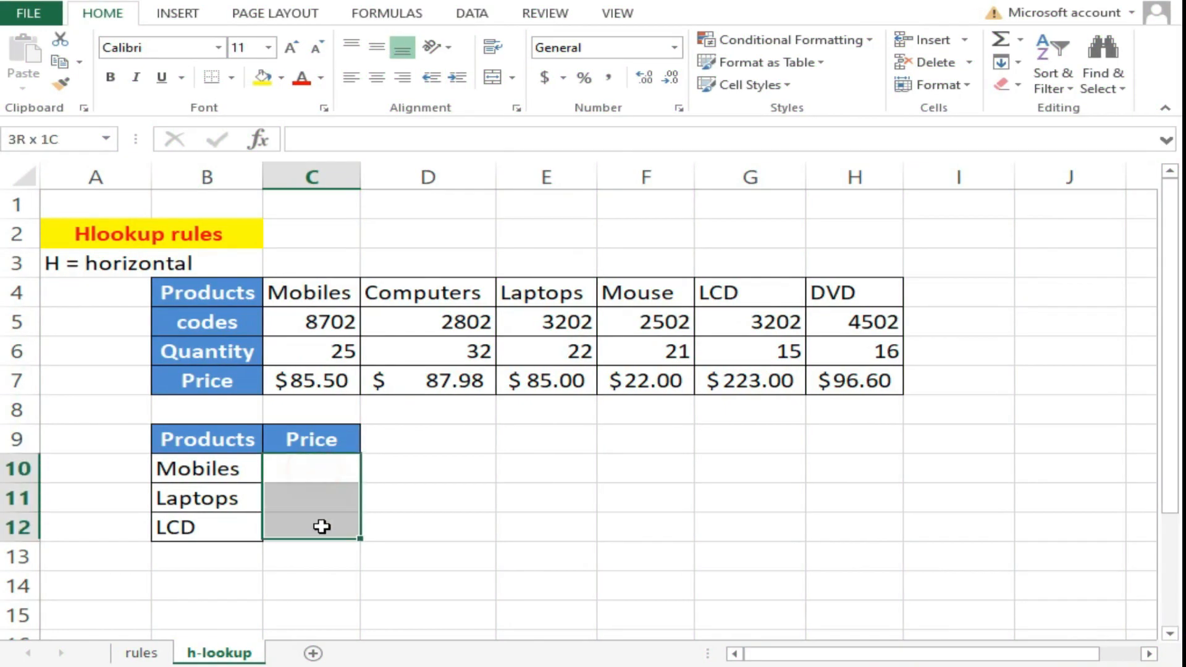
pyautogui.click(295, 463)
pyautogui.write('=')
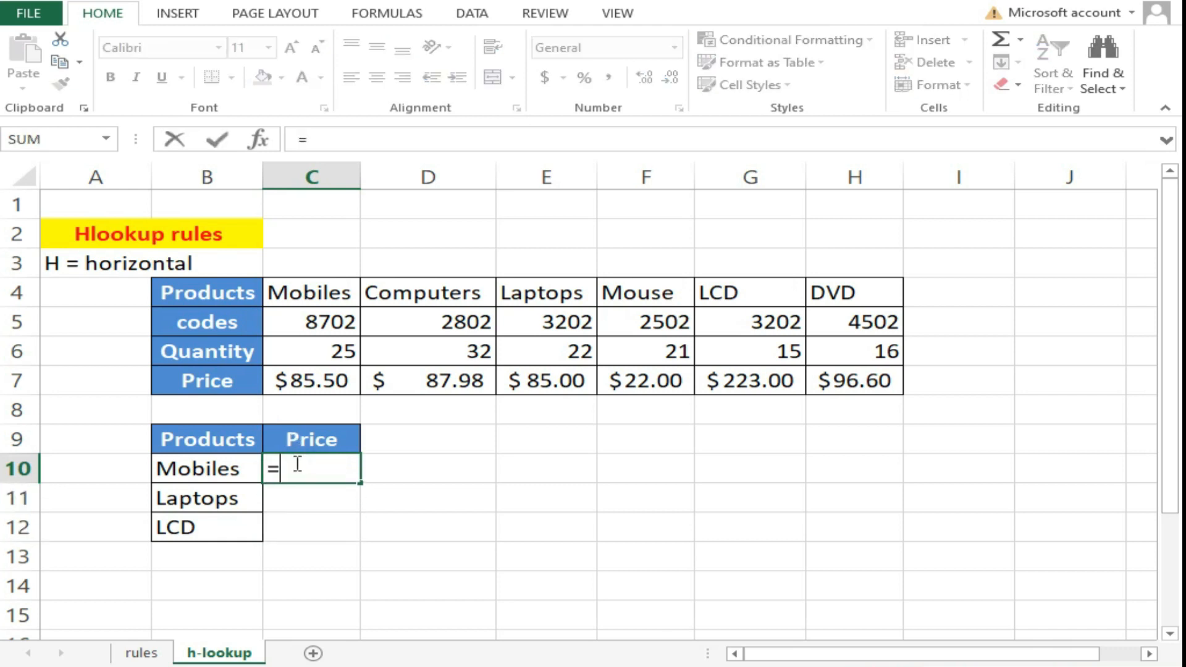
pyautogui.write('hl')
pyautogui.press('Tab')
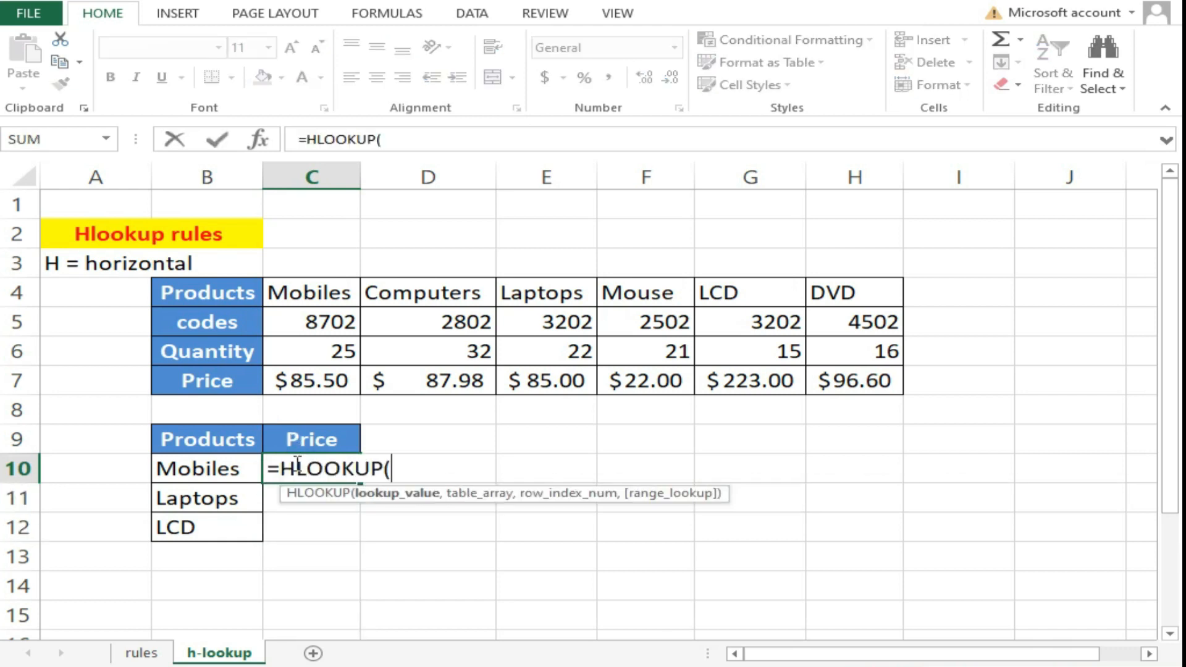
pyautogui.click(207, 469)
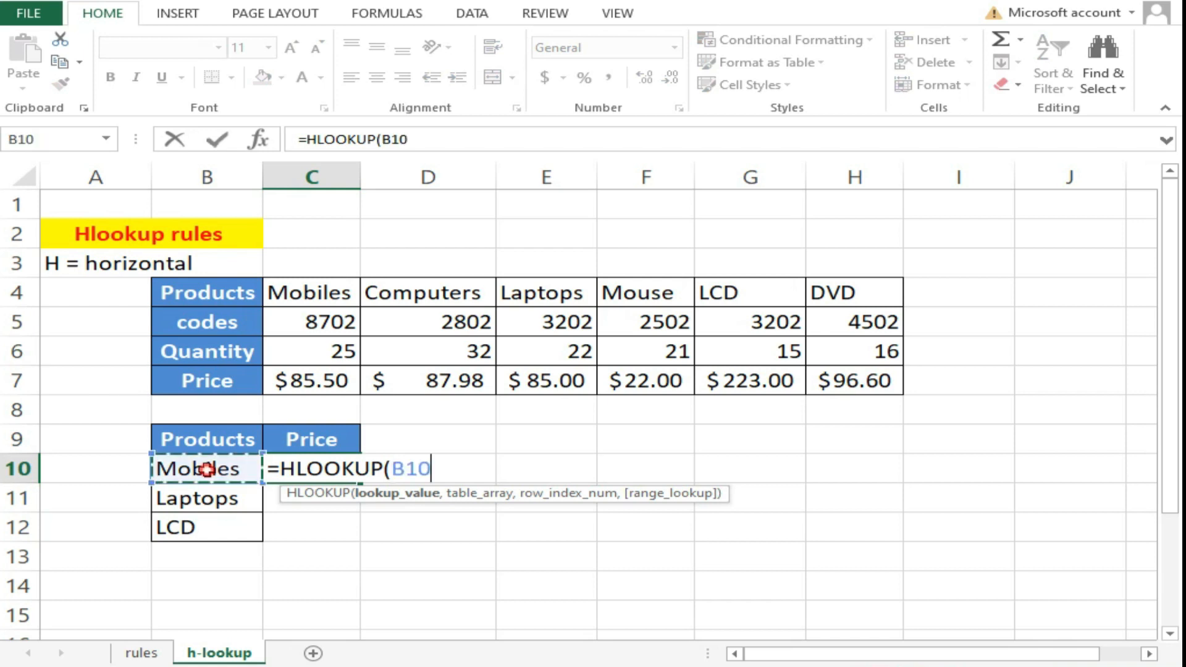
pyautogui.write(',')
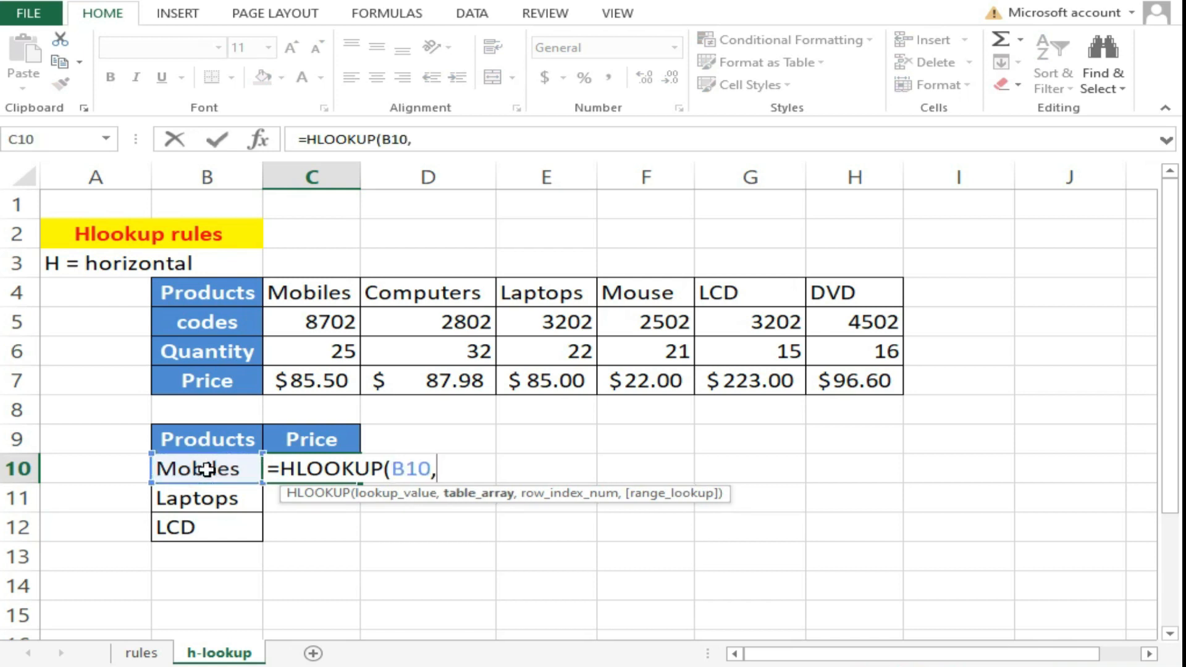
pyautogui.moveTo(272, 290); pyautogui.dragTo(849, 384)
pyautogui.write(',')
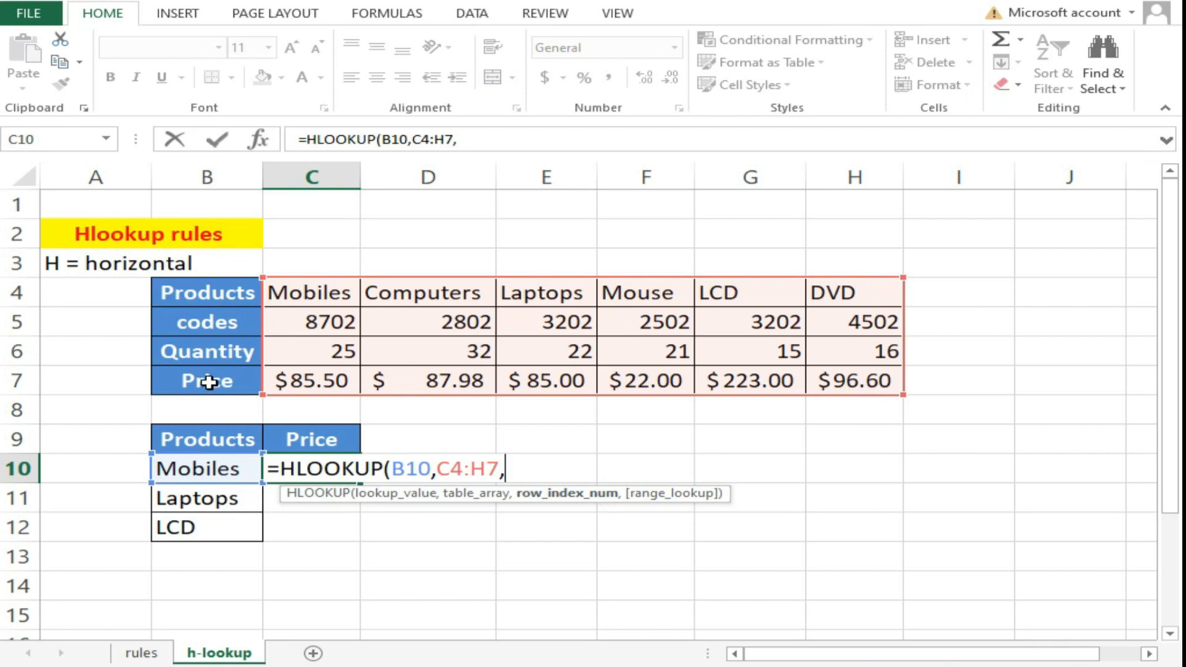
pyautogui.write('4,')
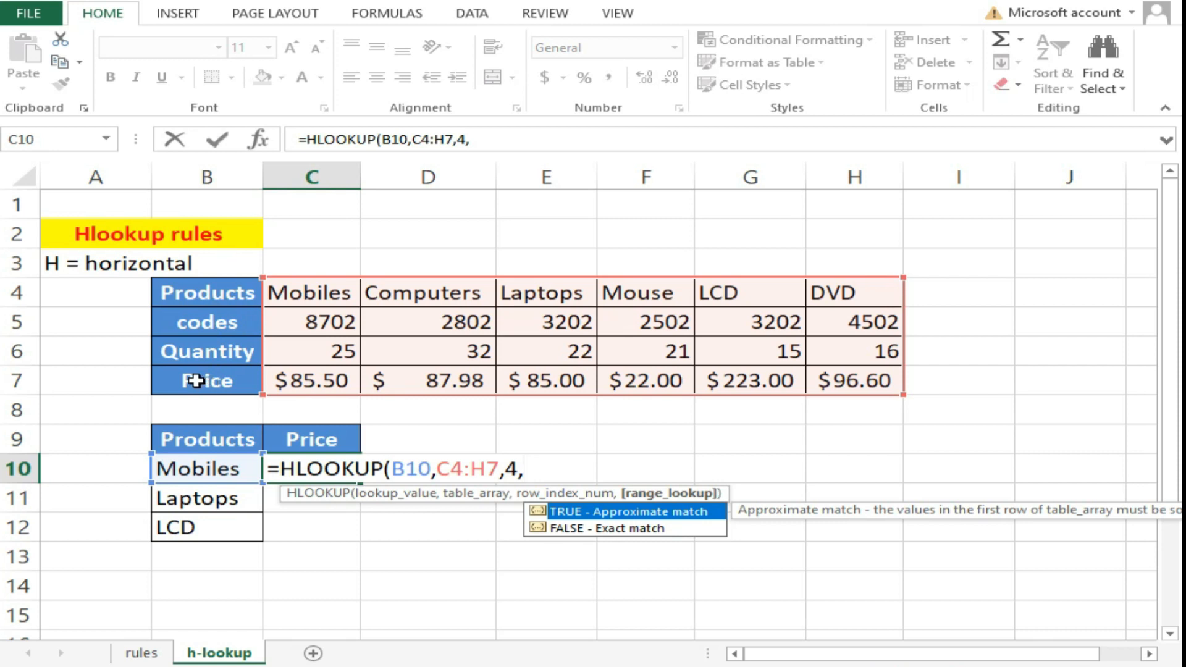
pyautogui.doubleClick(587, 528)
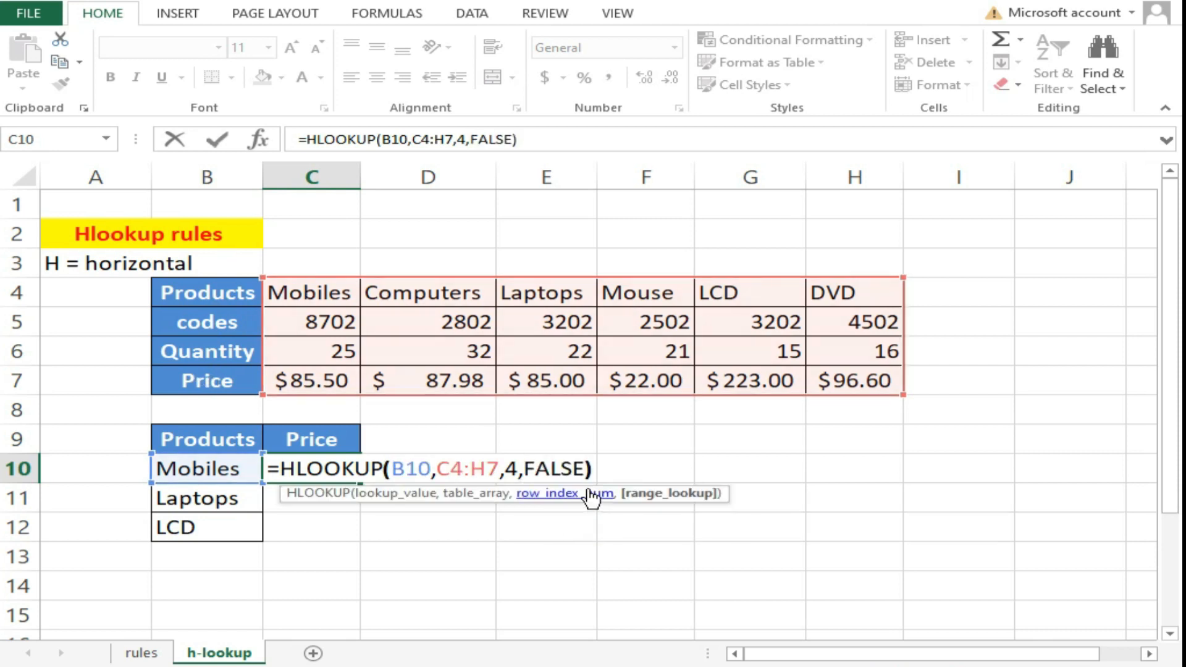
pyautogui.press('Return')
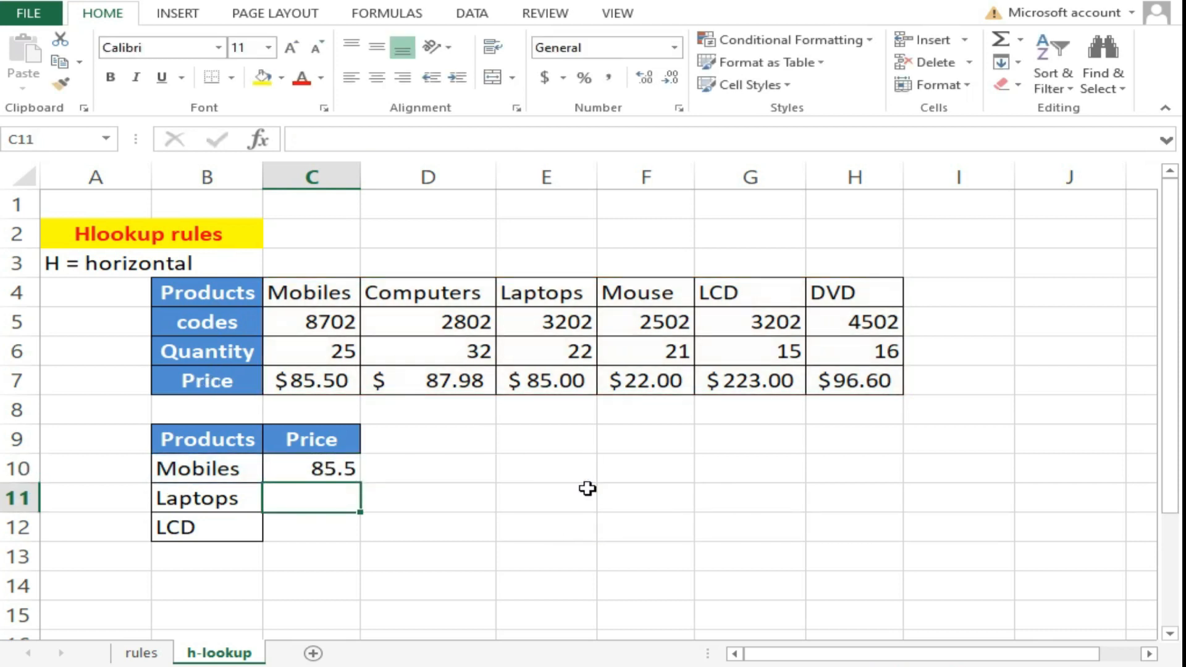
# - Fill C10 down, then lock the HLOOKUP table range as $C$4:$H$7
pyautogui.click(352, 471)
pyautogui.doubleClick(359, 483)
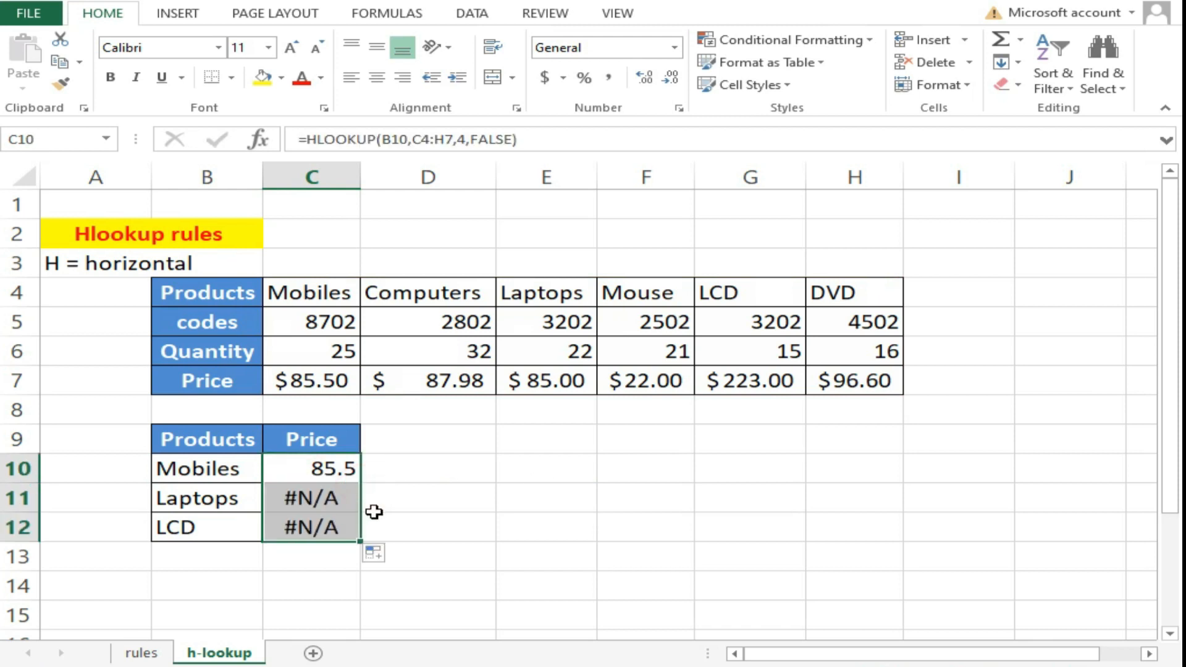
pyautogui.click(331, 462)
pyautogui.doubleClick(332, 462)
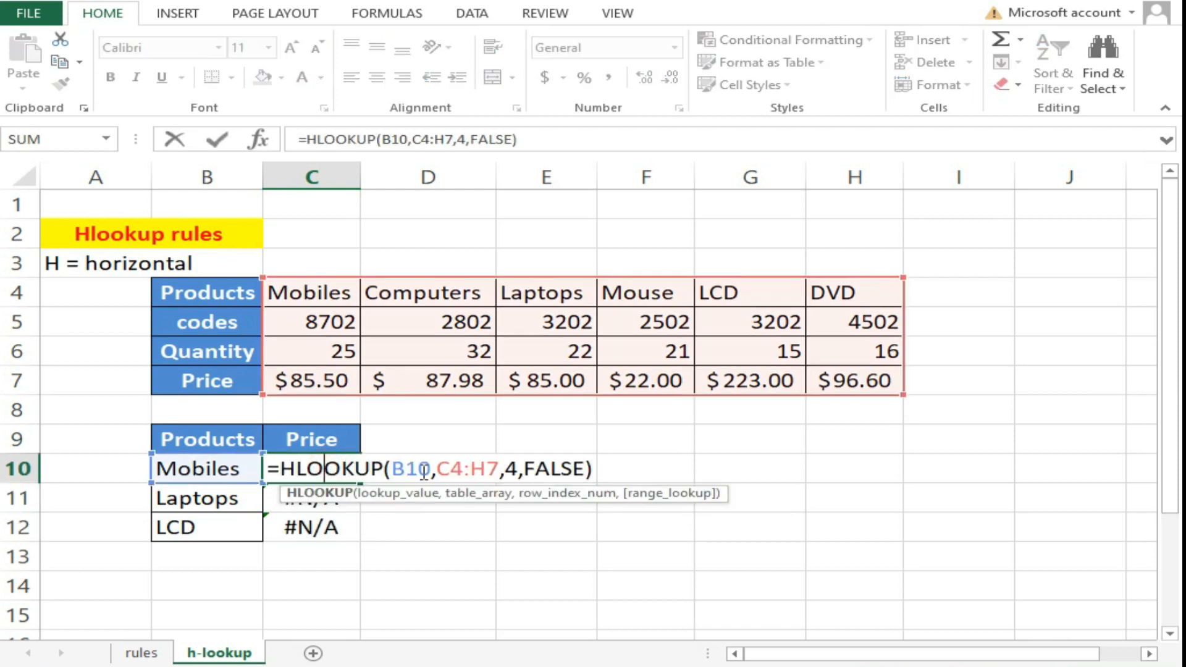
pyautogui.click(500, 469)
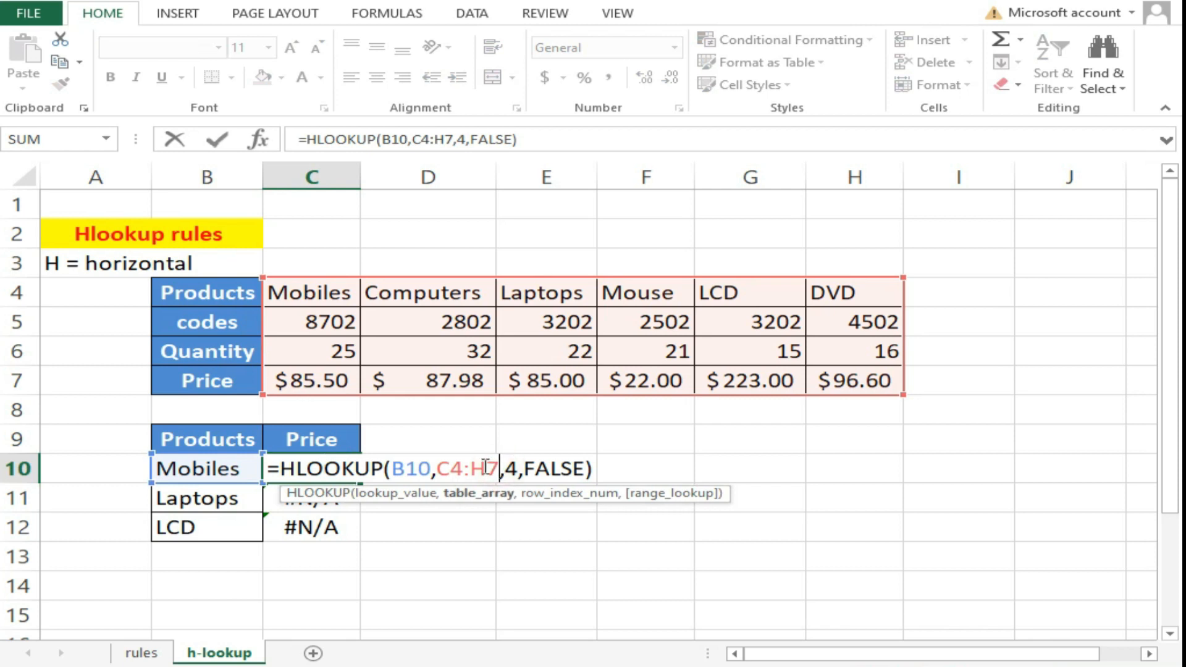
pyautogui.press('F4')
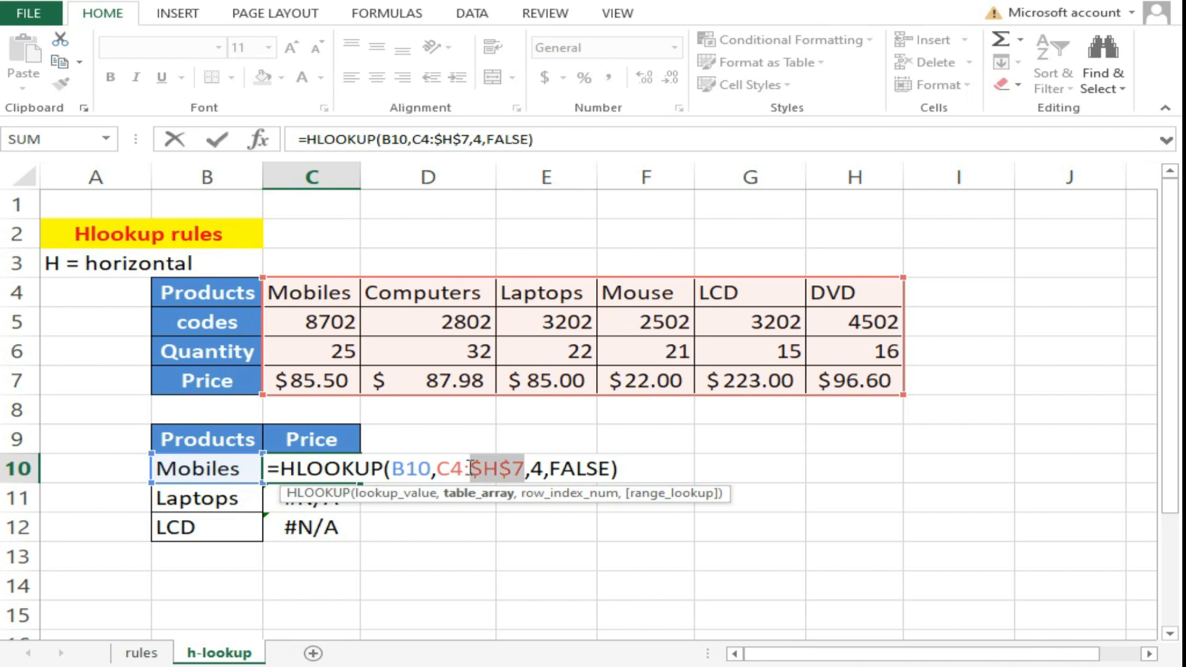
pyautogui.click(464, 468)
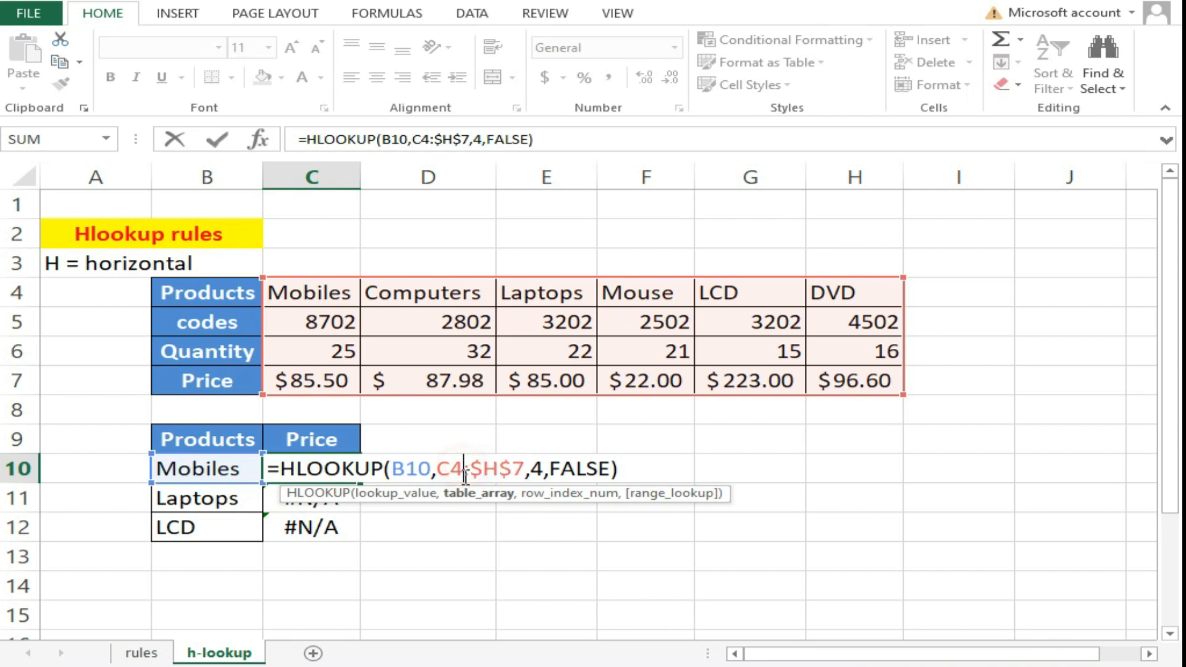
pyautogui.press('F4')
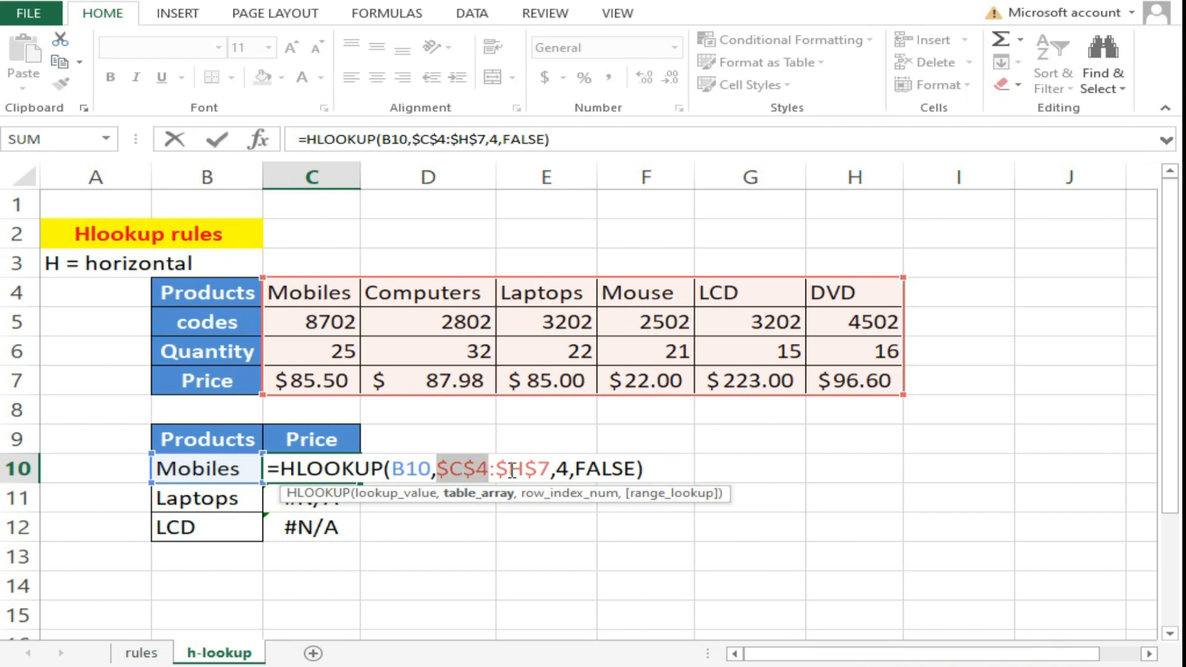
pyautogui.press('Return')
# - Copy the fixed formula to Laptops and LCD (85 and 223), then go to the rules sheet
pyautogui.click(310, 467)
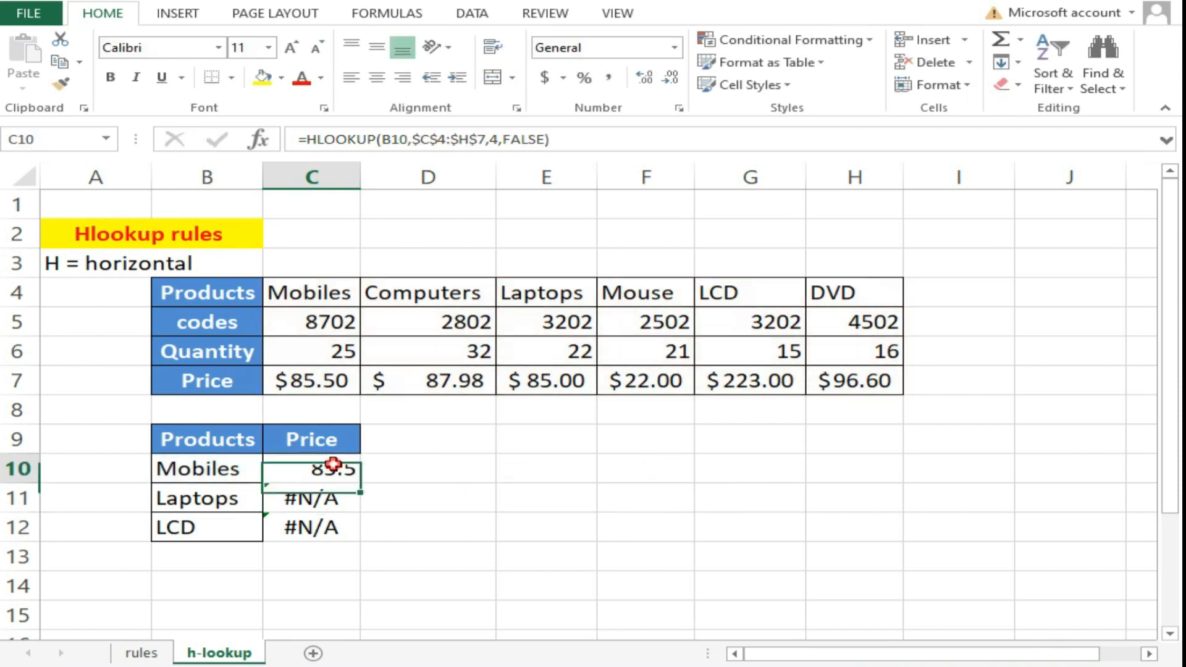
pyautogui.moveTo(363, 482); pyautogui.dragTo(365, 530)
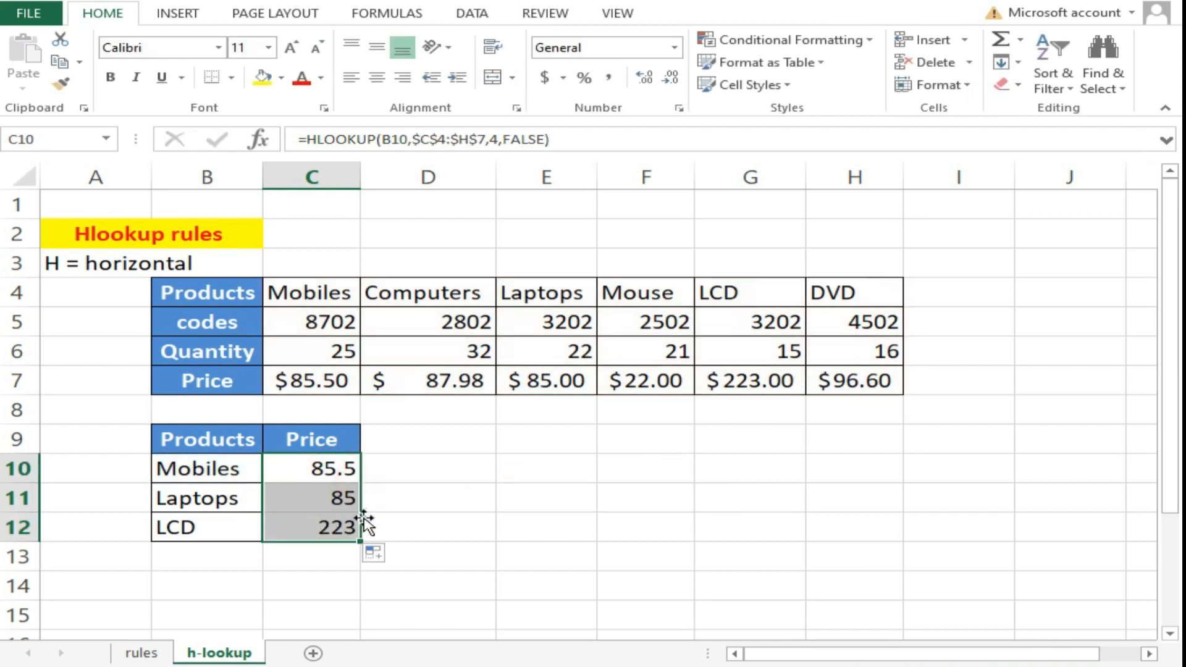
pyautogui.click(323, 498)
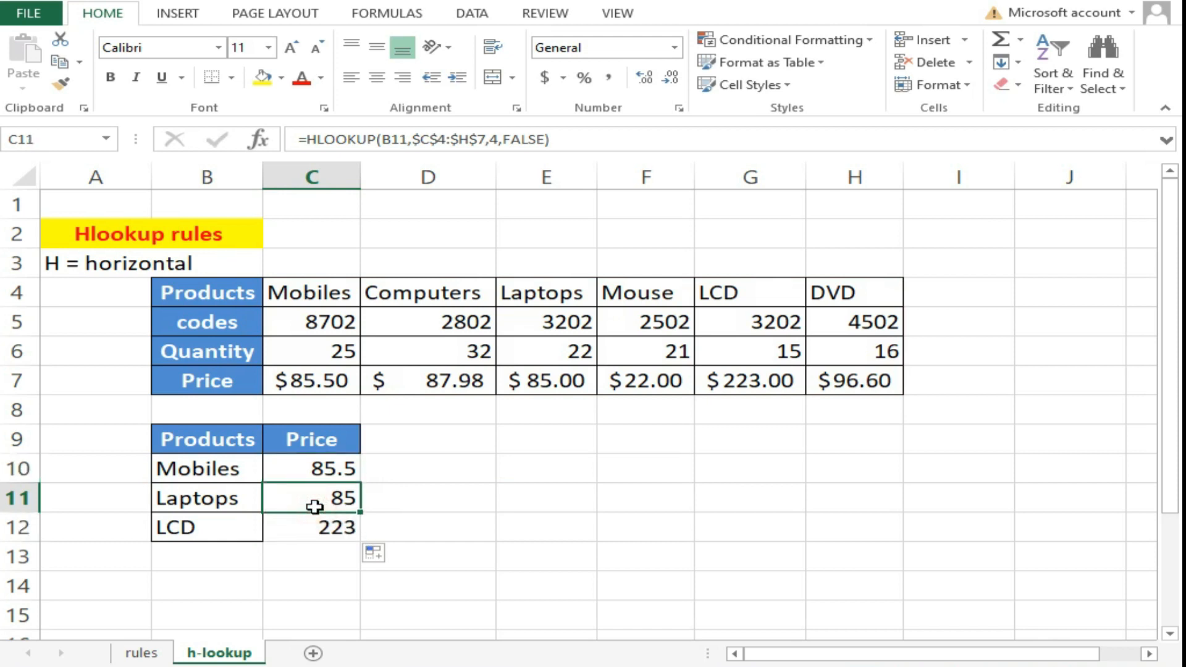
pyautogui.click(157, 653)
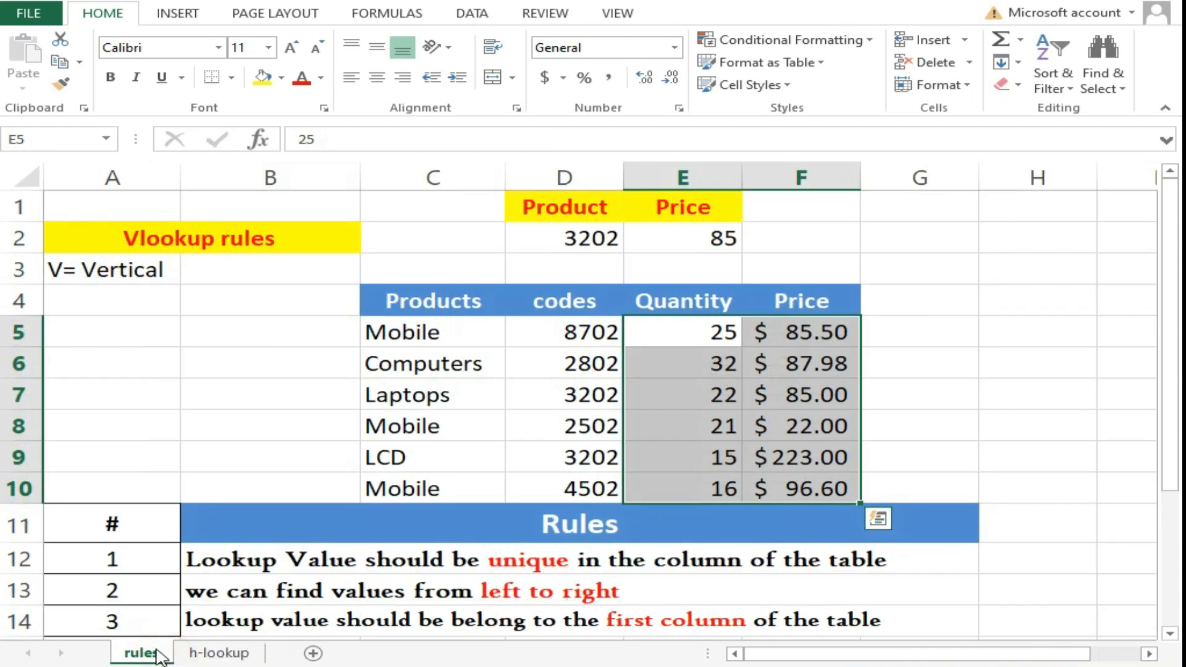